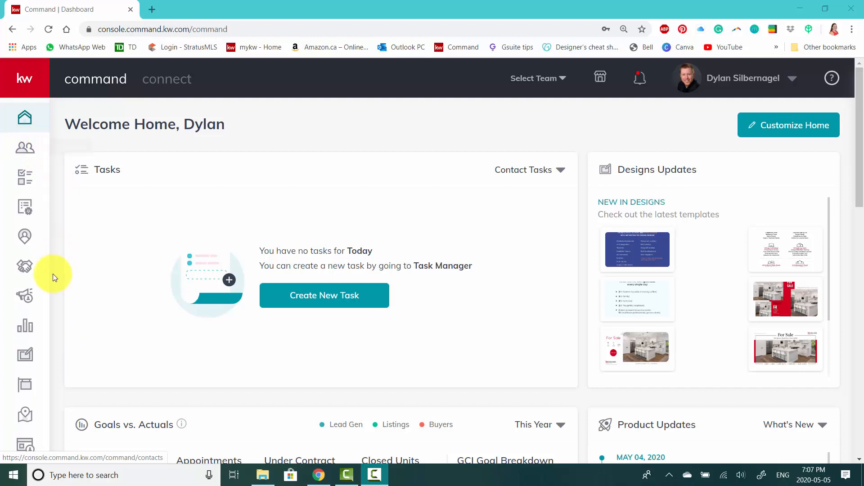
Open the opportunities overview and review the team's listing, buyer and lease pipelines
{"action": "left_click", "coordinate": [26, 272]}
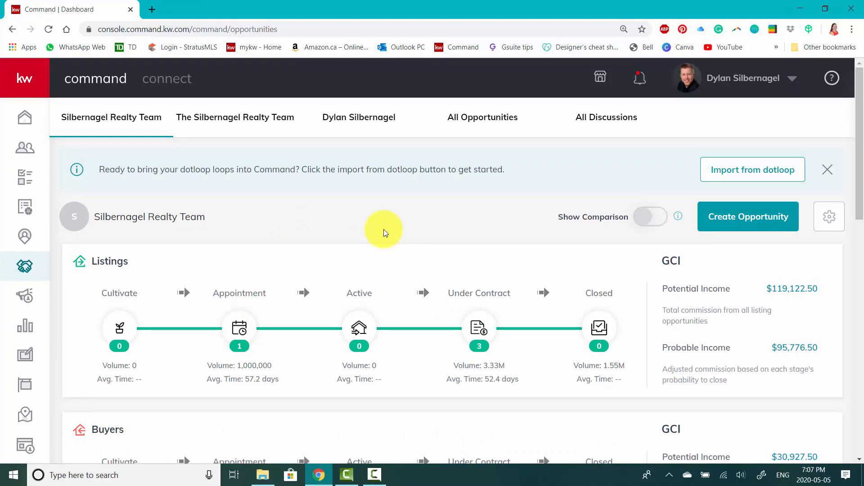
{"action": "scroll", "coordinate": [383, 233], "scroll_direction": "down", "scroll_amount": 2}
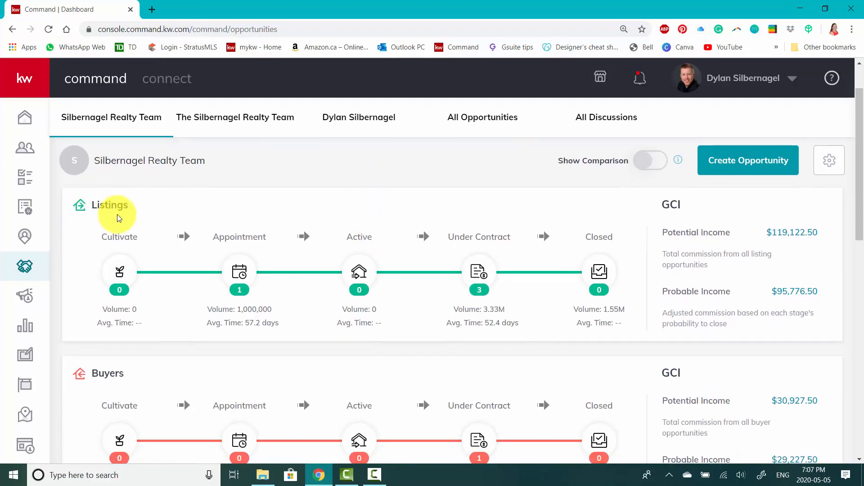
{"action": "scroll", "coordinate": [187, 249], "scroll_direction": "down", "scroll_amount": 4}
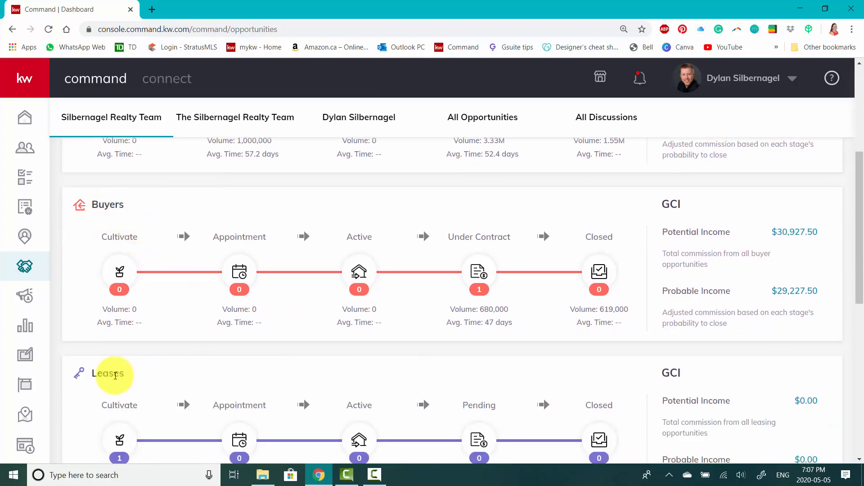
{"action": "scroll", "coordinate": [220, 352], "scroll_direction": "up", "scroll_amount": 3}
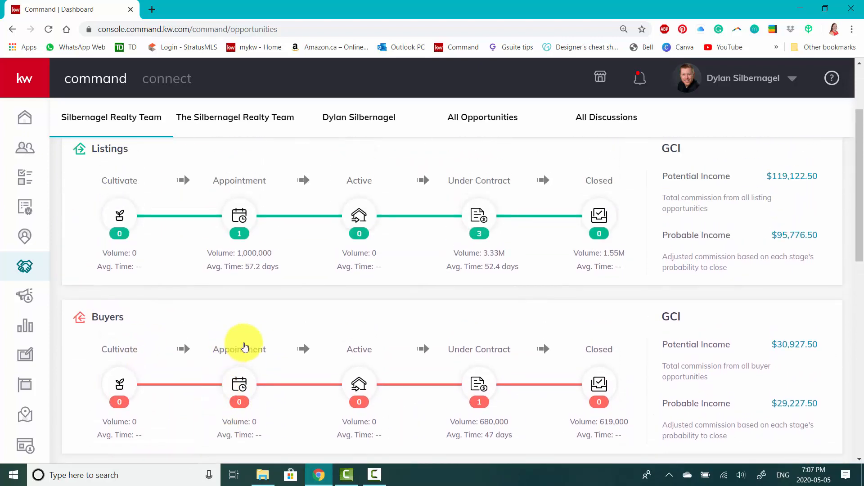
{"action": "scroll", "coordinate": [238, 355], "scroll_direction": "down", "scroll_amount": 1}
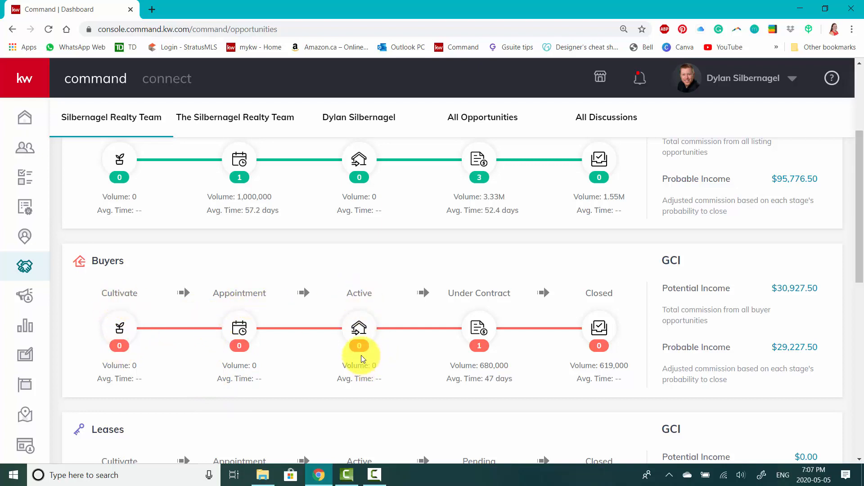
View the details of the buyer opportunity that is under contract and return to the sales pipeline
{"action": "left_click", "coordinate": [479, 329]}
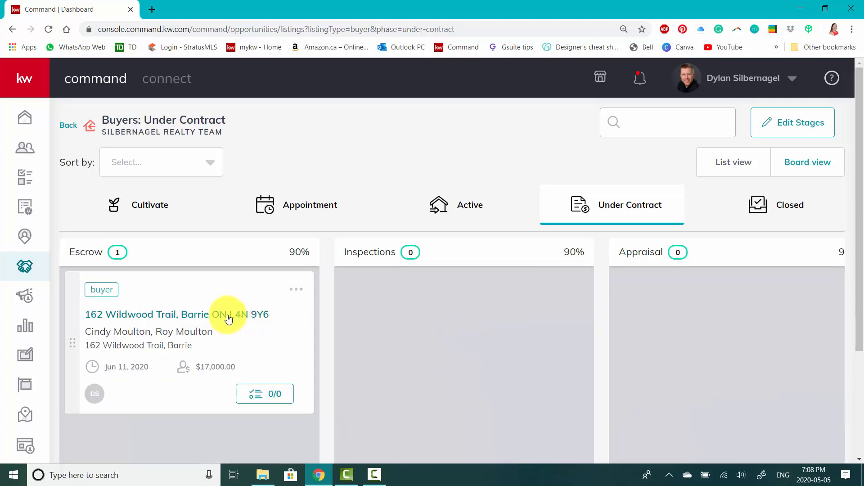
{"action": "left_click", "coordinate": [228, 319]}
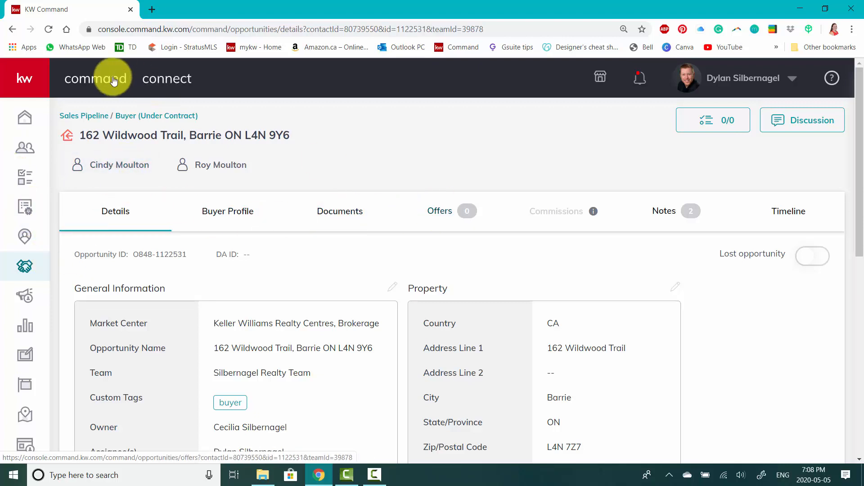
{"action": "left_click", "coordinate": [87, 118]}
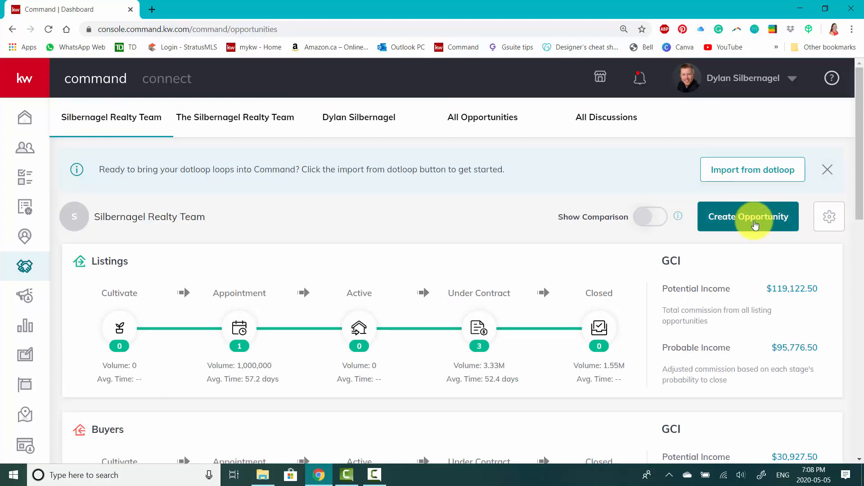
Start creating a new opportunity for the team and set its opportunity type to Buyer
{"action": "left_click", "coordinate": [744, 225]}
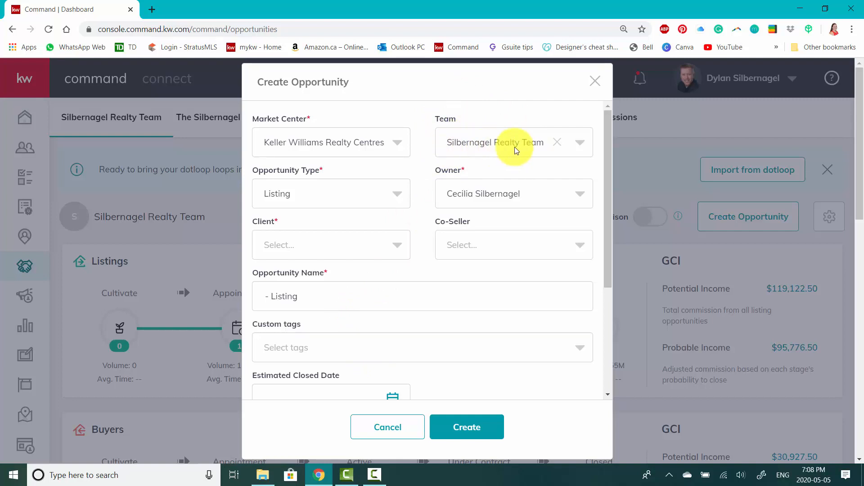
{"action": "scroll", "coordinate": [501, 148], "scroll_direction": "down", "scroll_amount": 1}
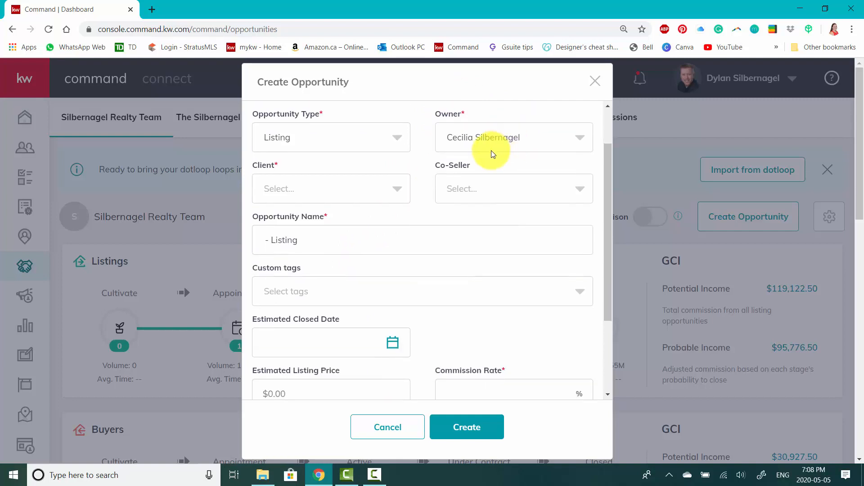
{"action": "scroll", "coordinate": [492, 150], "scroll_direction": "up", "scroll_amount": 1}
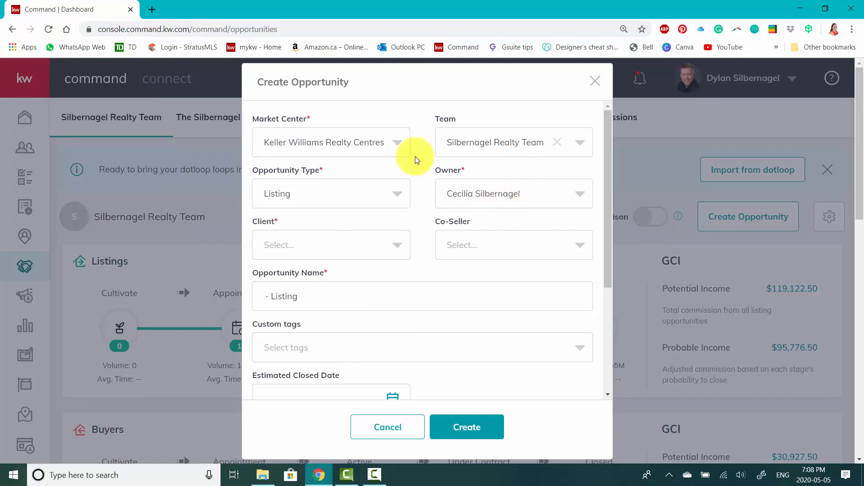
{"action": "left_click", "coordinate": [397, 198]}
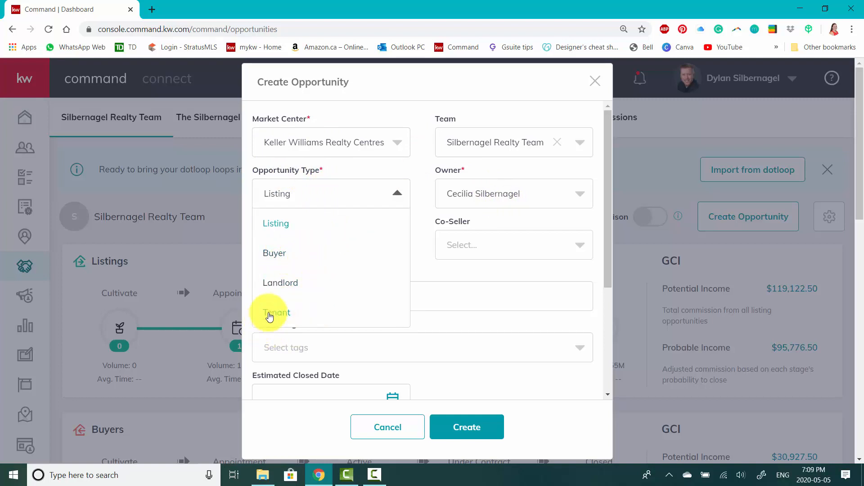
{"action": "left_click", "coordinate": [280, 255]}
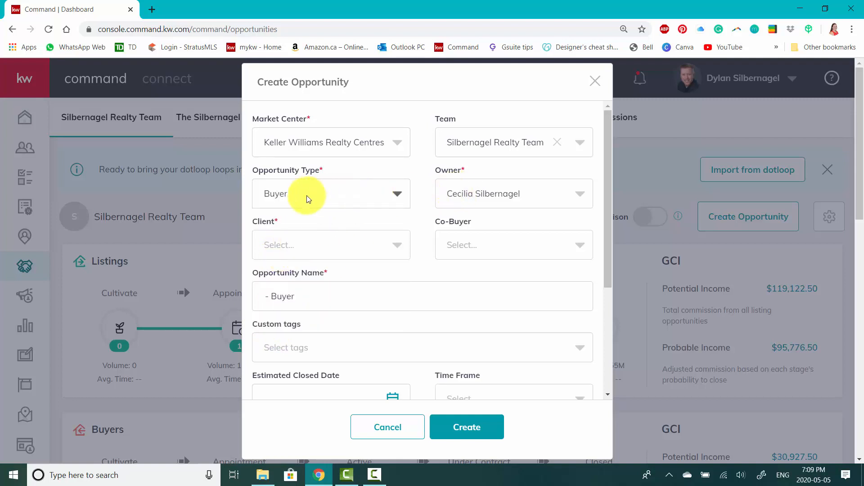
Find the client by first name and select them, and choose their related contact as the co-buyer
{"action": "left_click", "coordinate": [285, 248]}
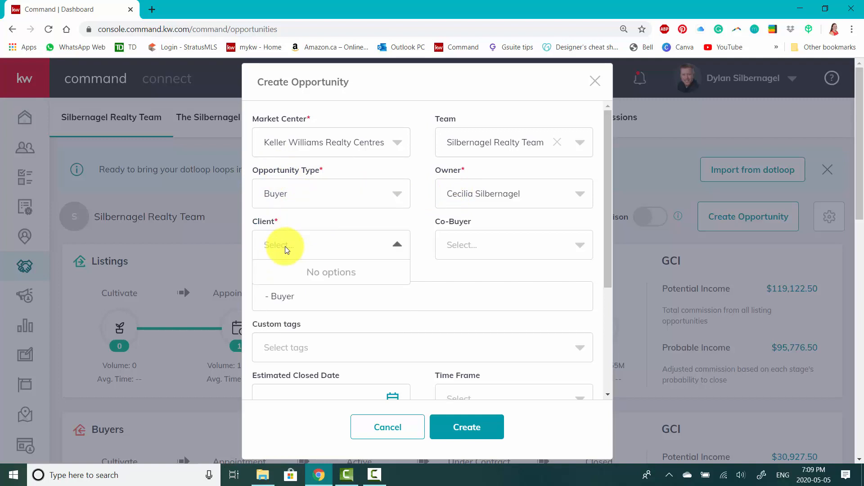
{"action": "type", "text": "Pauk"}
{"action": "key", "text": "BackSpace"}
{"action": "type", "text": "l"}
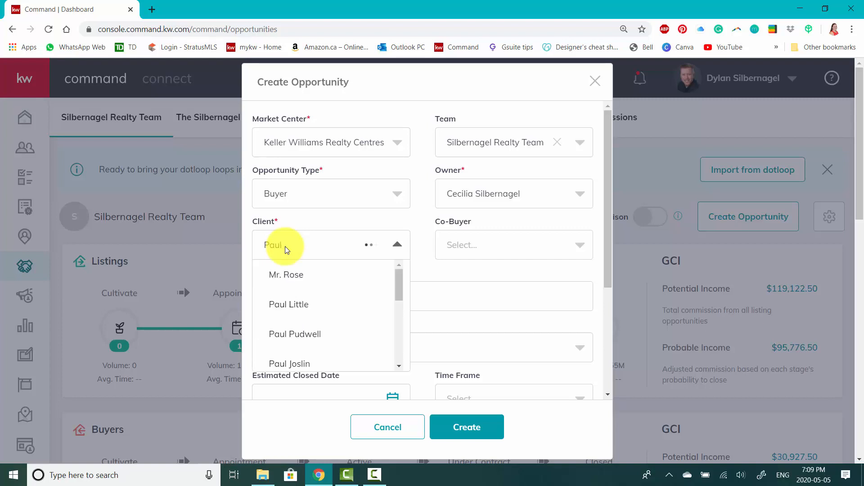
{"action": "scroll", "coordinate": [331, 311], "scroll_direction": "down", "scroll_amount": 1}
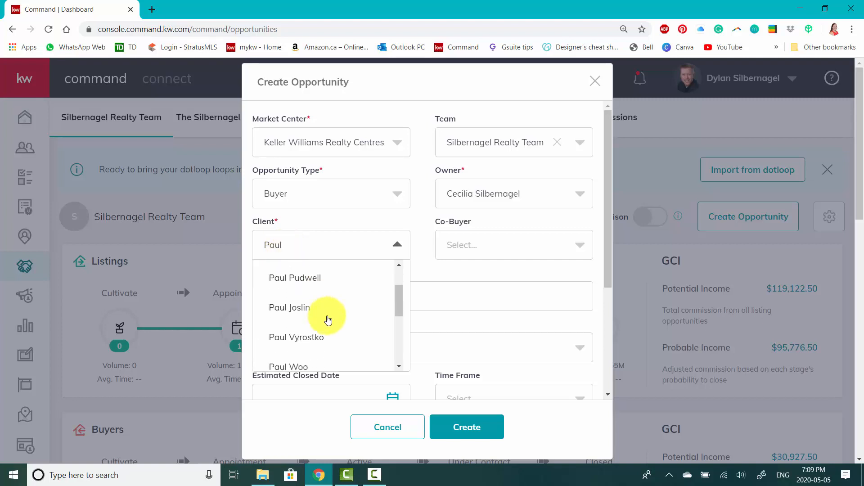
{"action": "scroll", "coordinate": [332, 302], "scroll_direction": "down", "scroll_amount": 1}
{"action": "scroll", "coordinate": [332, 293], "scroll_direction": "down", "scroll_amount": 1}
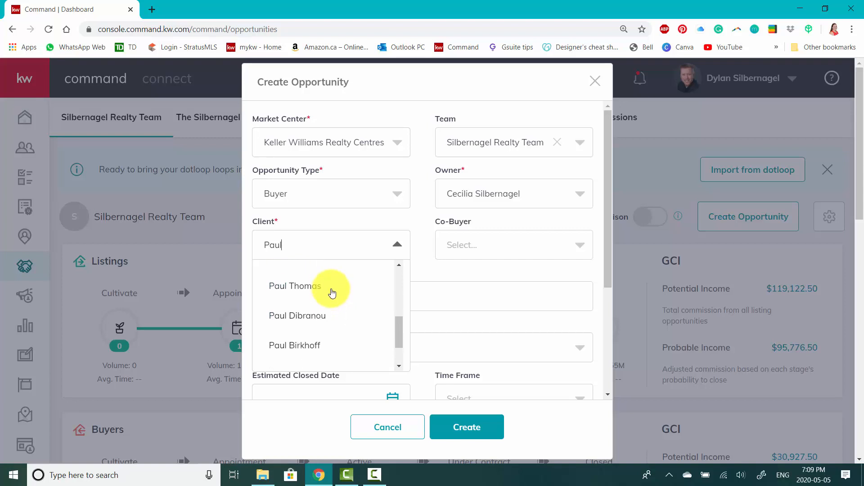
{"action": "scroll", "coordinate": [332, 293], "scroll_direction": "down", "scroll_amount": 1}
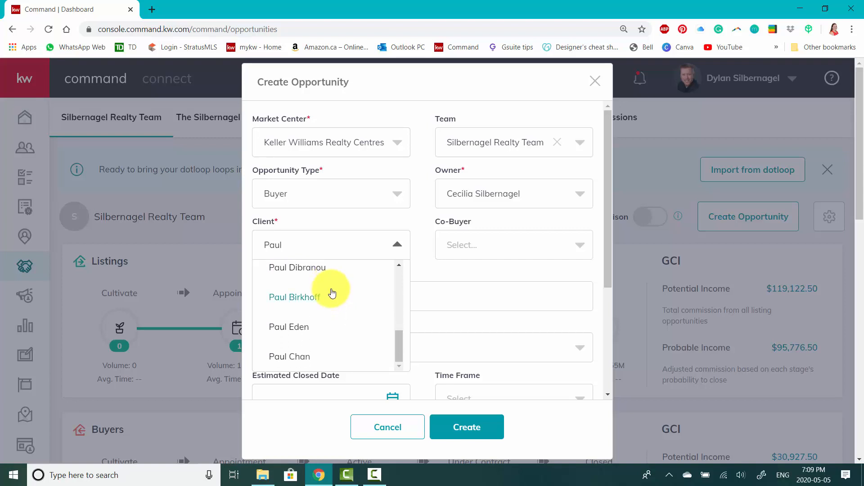
{"action": "left_click", "coordinate": [305, 357]}
{"action": "left_click", "coordinate": [472, 248]}
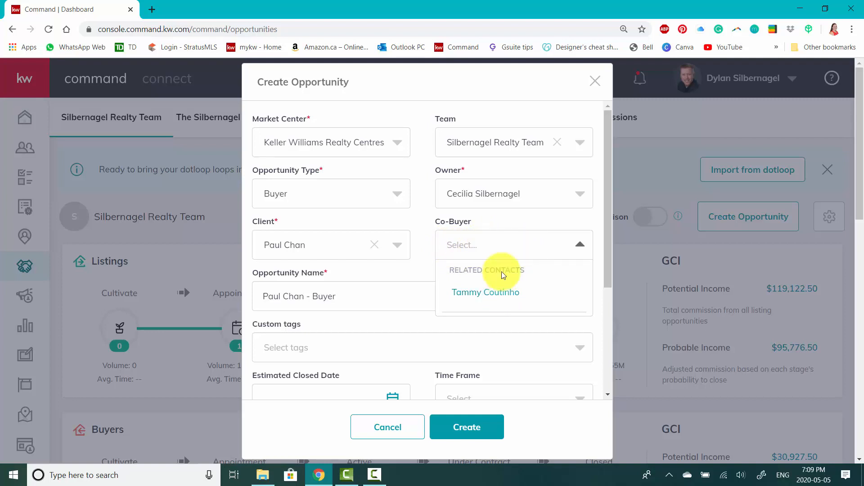
{"action": "left_click", "coordinate": [497, 297]}
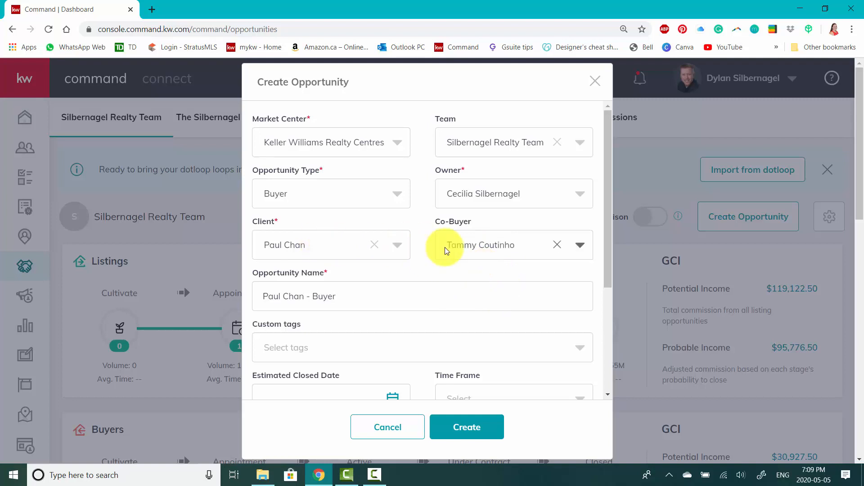
Replace the default opportunity name with the property's unit number, street address and city
{"action": "scroll", "coordinate": [414, 257], "scroll_direction": "down", "scroll_amount": 1}
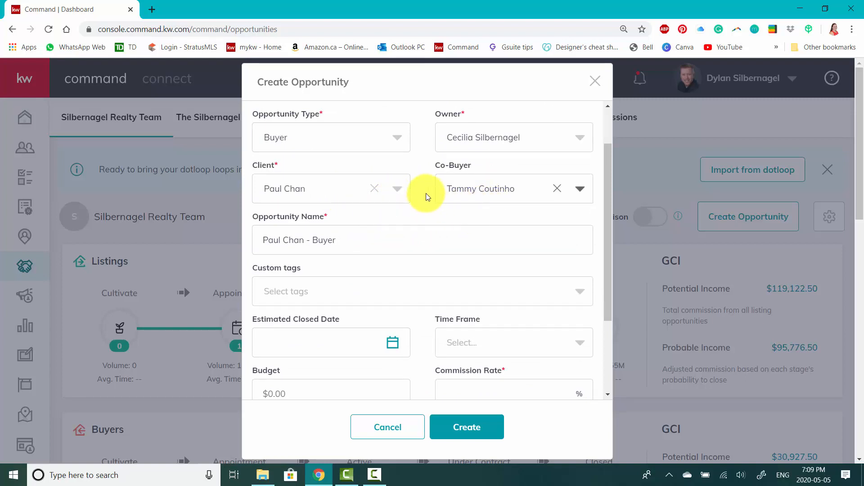
{"action": "scroll", "coordinate": [406, 198], "scroll_direction": "down", "scroll_amount": 1}
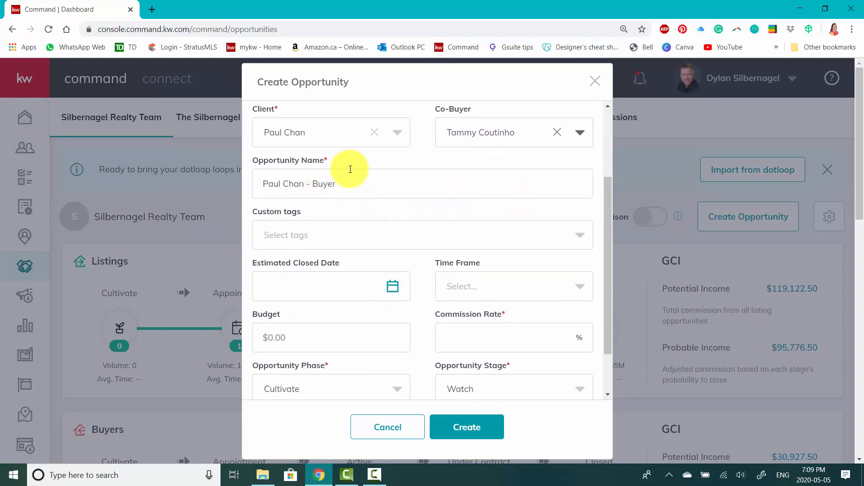
{"action": "left_click_drag", "start_coordinate": [357, 191], "coordinate": [254, 192]}
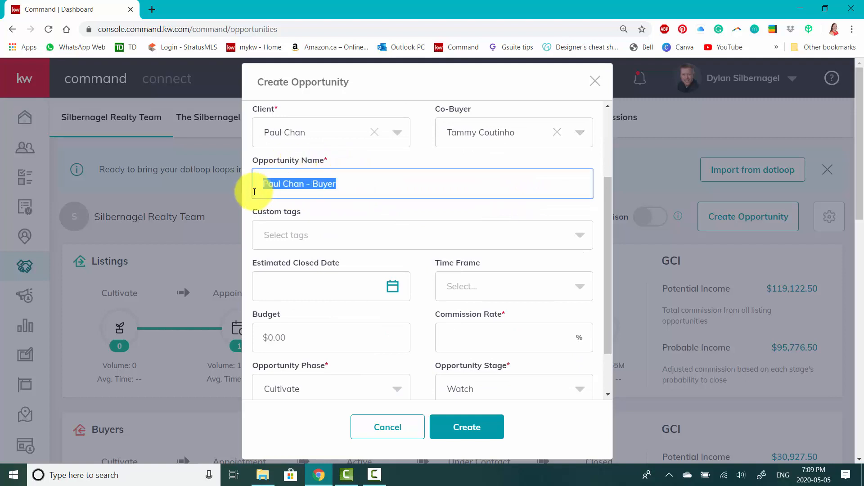
{"action": "key", "text": "BackSpace"}
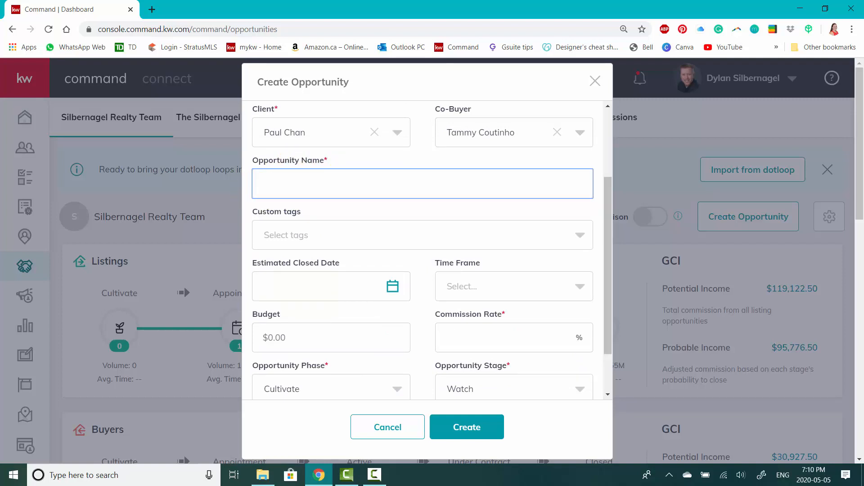
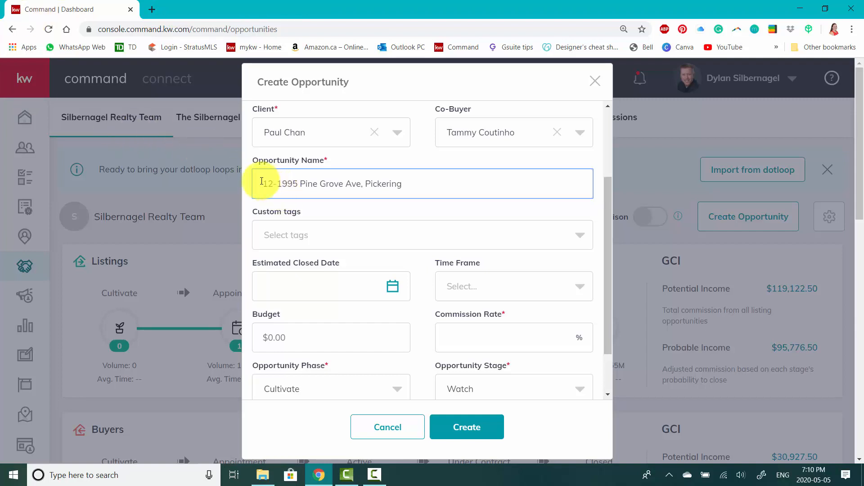
{"action": "left_click", "coordinate": [365, 184]}
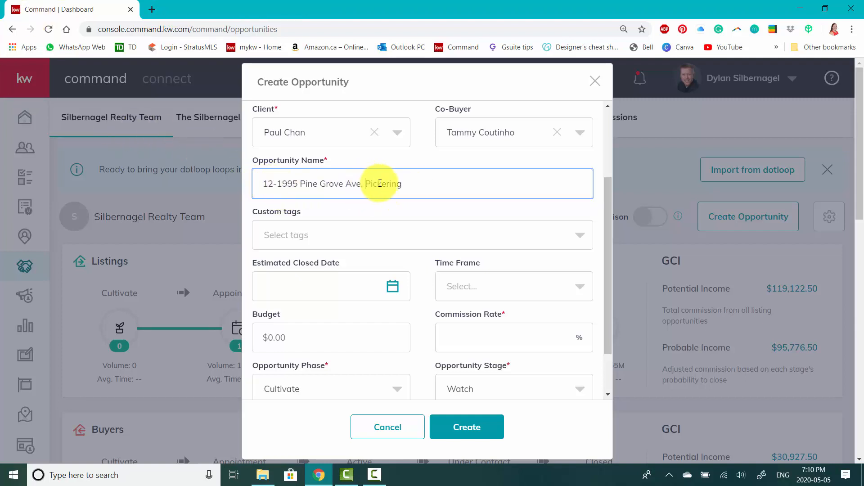
{"action": "left_click_drag", "start_coordinate": [380, 184], "coordinate": [426, 185]}
{"action": "left_click", "coordinate": [427, 186]}
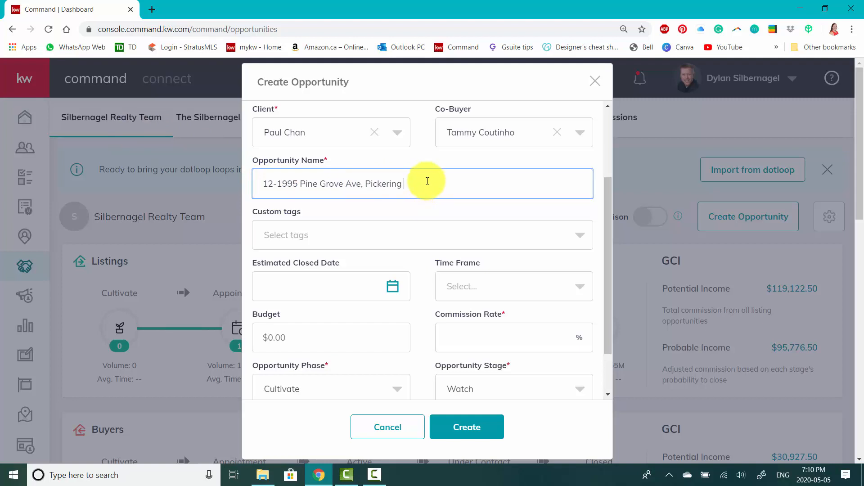
Set the opportunity's estimated closed date to 7/31/2020
{"action": "scroll", "coordinate": [427, 181], "scroll_direction": "down", "scroll_amount": 2}
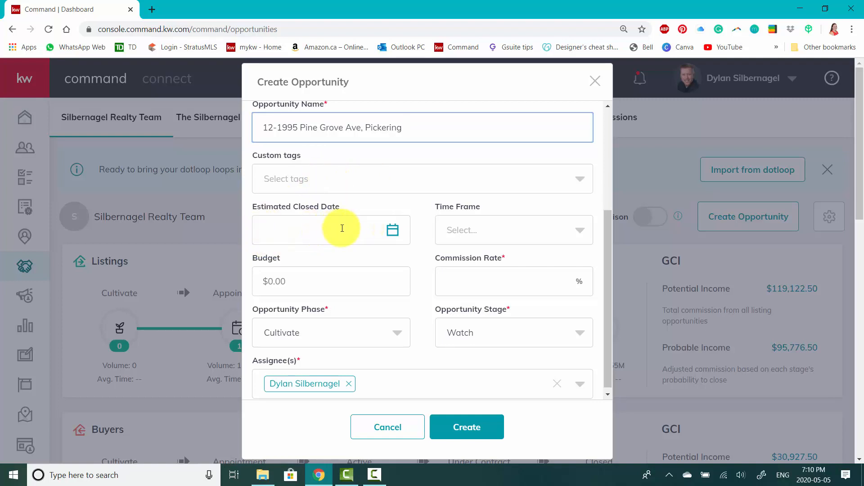
{"action": "left_click", "coordinate": [392, 230]}
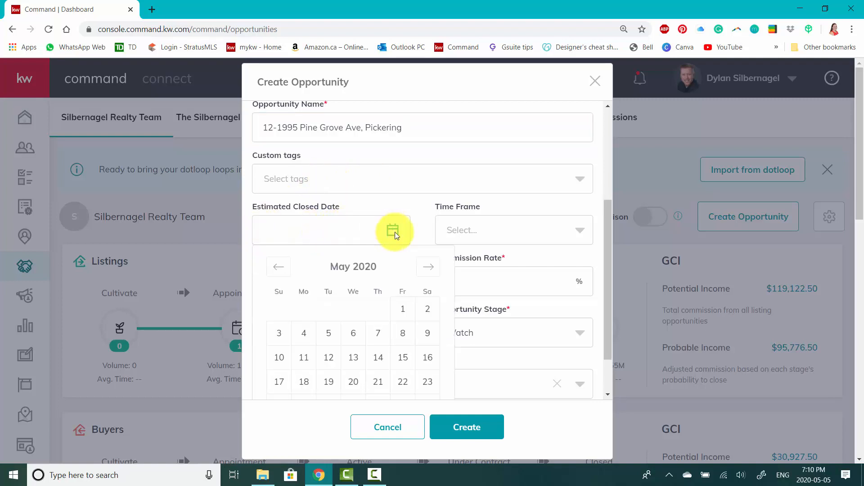
{"action": "left_click", "coordinate": [421, 270]}
{"action": "left_click", "coordinate": [421, 270]}
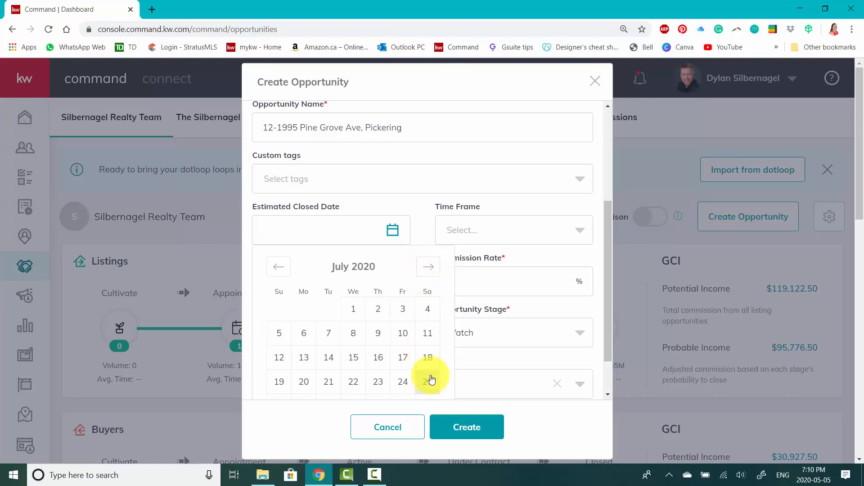
{"action": "scroll", "coordinate": [369, 359], "scroll_direction": "down", "scroll_amount": 1}
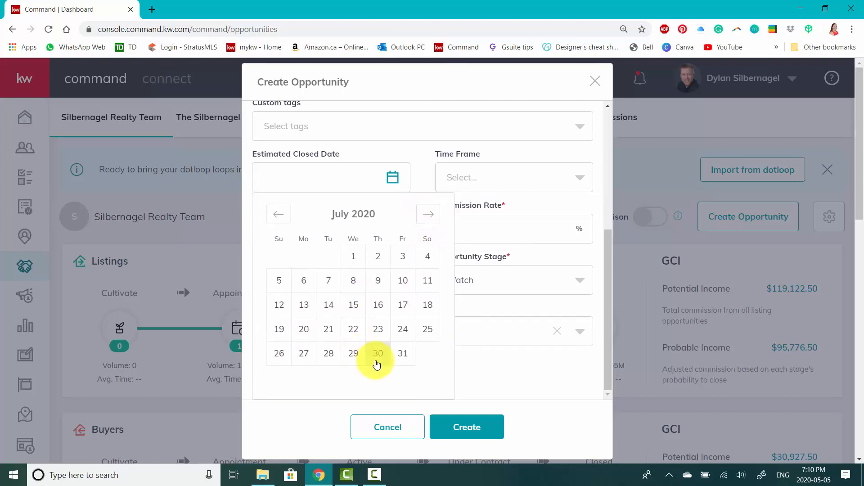
{"action": "left_click", "coordinate": [403, 361]}
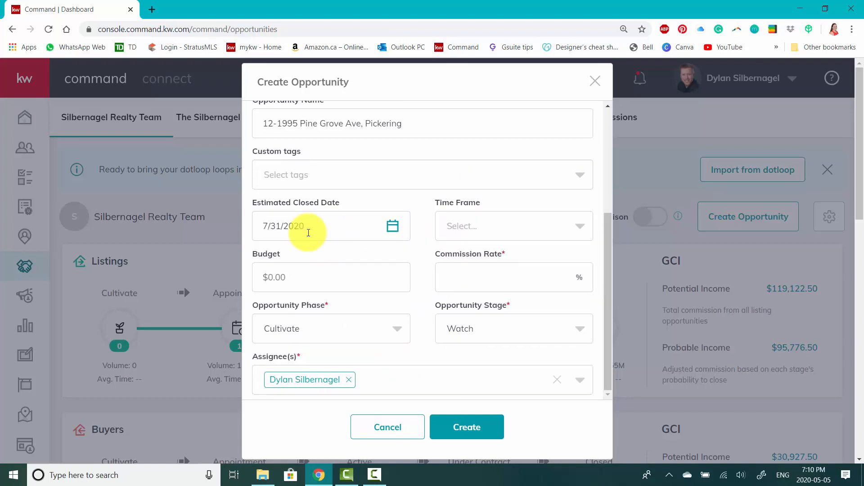
Leave the budget unset and set the opportunity's commission rate to 2.5%
{"action": "left_click", "coordinate": [326, 279]}
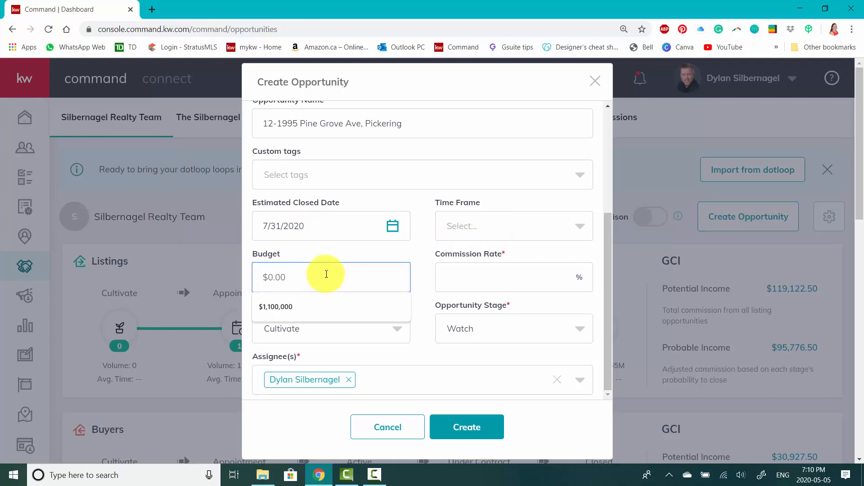
{"action": "left_click", "coordinate": [502, 270]}
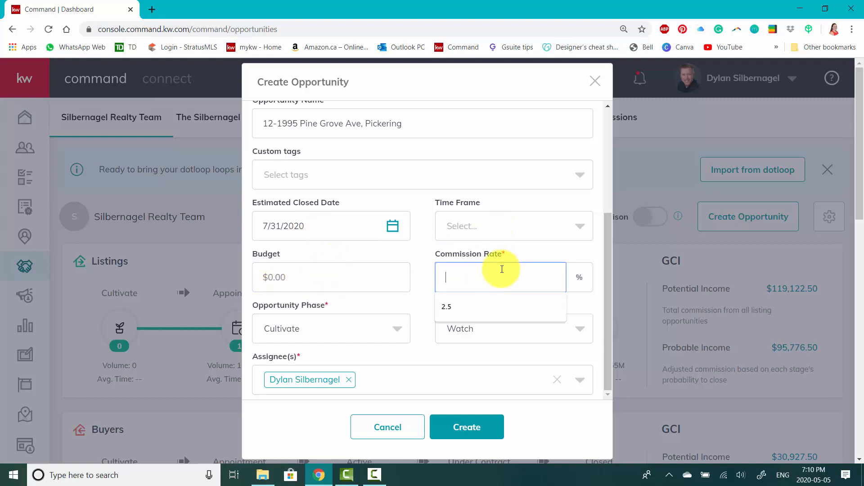
{"action": "left_click", "coordinate": [482, 309]}
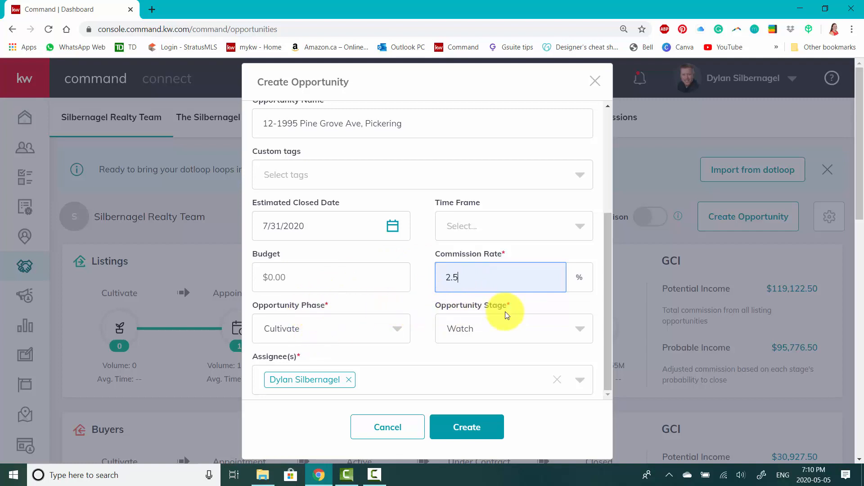
Set the opportunity phase to Active and the stage to Negotiations, and create the opportunity
{"action": "left_click", "coordinate": [402, 335]}
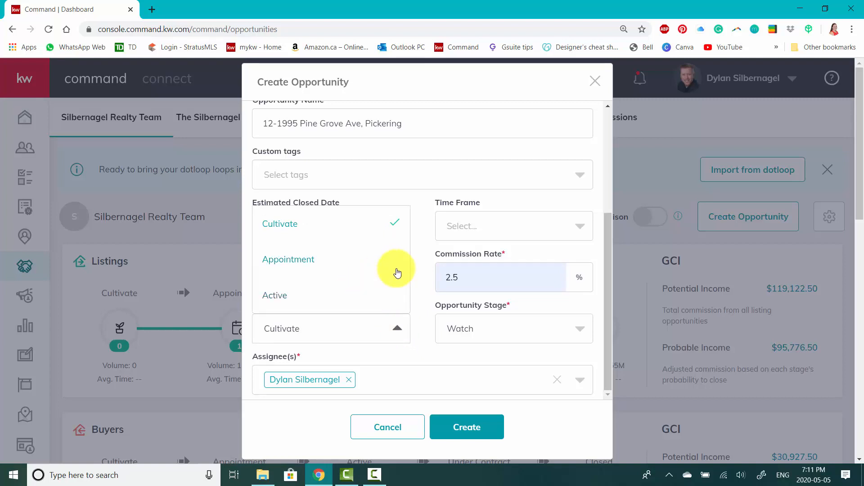
{"action": "scroll", "coordinate": [396, 272], "scroll_direction": "down", "scroll_amount": 1}
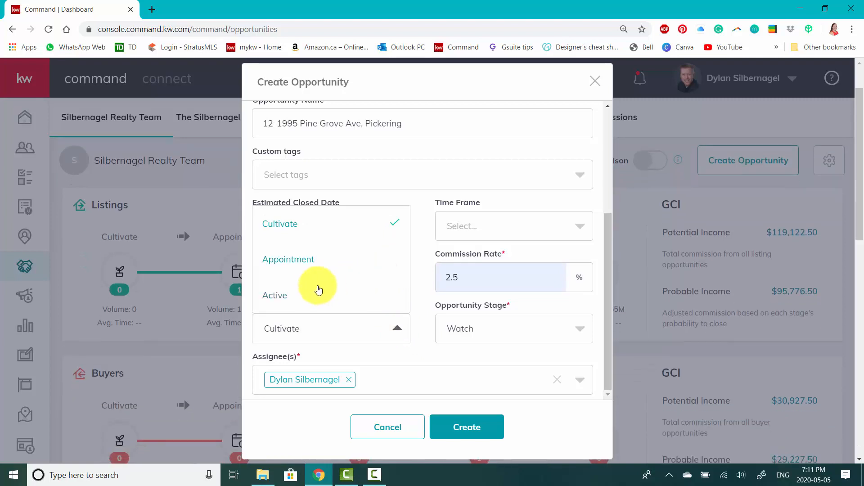
{"action": "left_click", "coordinate": [283, 299]}
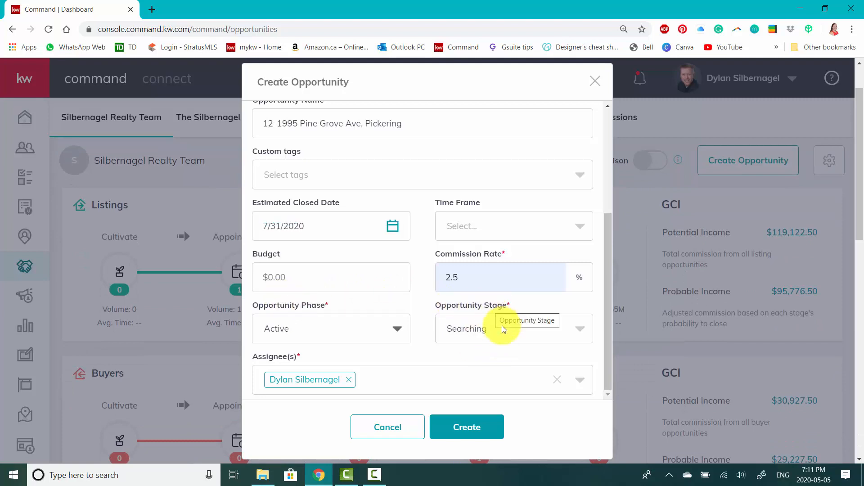
{"action": "left_click", "coordinate": [501, 326]}
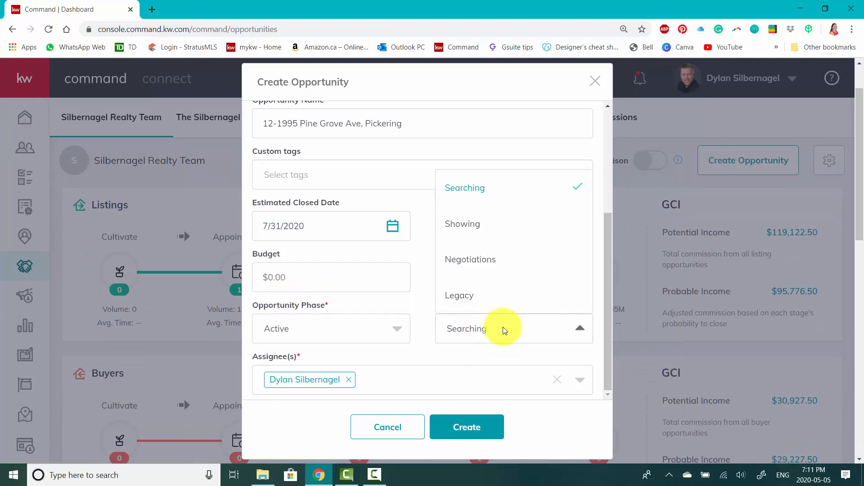
{"action": "left_click", "coordinate": [471, 266]}
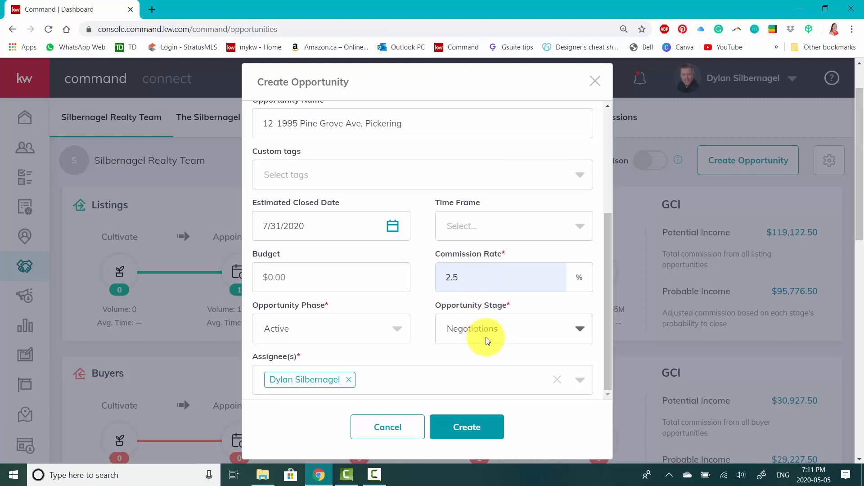
{"action": "scroll", "coordinate": [396, 330], "scroll_direction": "down", "scroll_amount": 1}
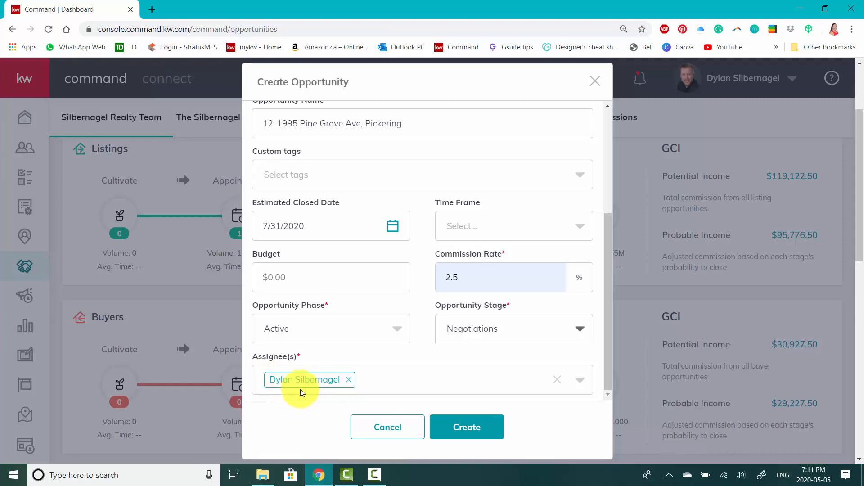
{"action": "left_click", "coordinate": [475, 436]}
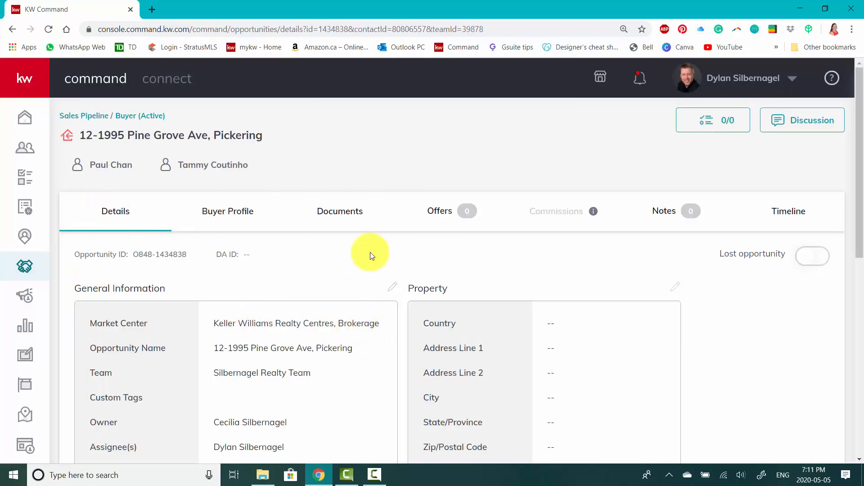
Review the new opportunity's general information, from the market center down to the commission and finance type
{"action": "scroll", "coordinate": [346, 249], "scroll_direction": "down", "scroll_amount": 2}
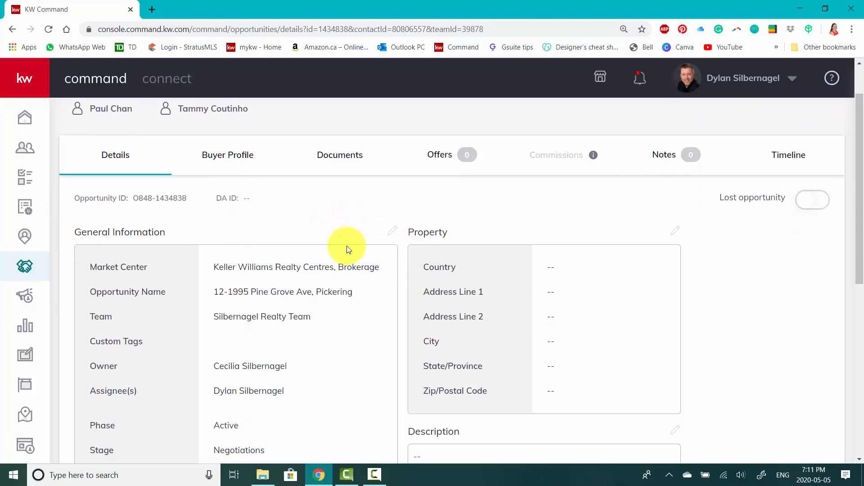
{"action": "scroll", "coordinate": [270, 202], "scroll_direction": "down", "scroll_amount": 1}
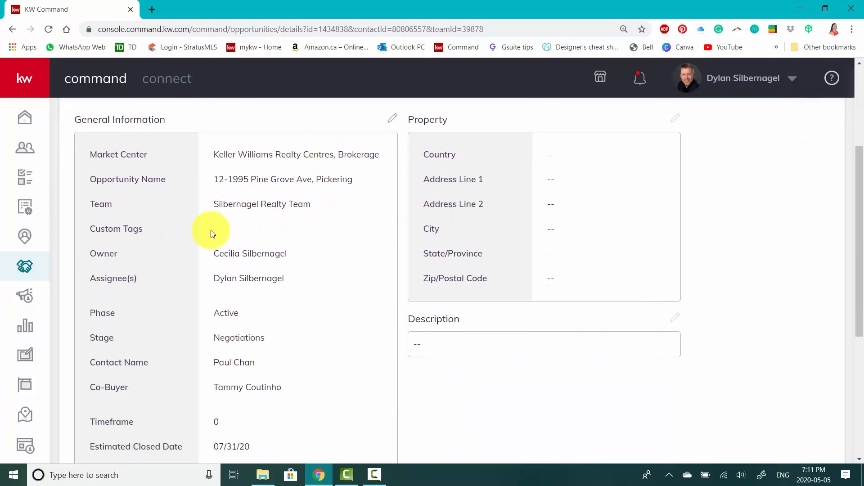
{"action": "scroll", "coordinate": [284, 333], "scroll_direction": "down", "scroll_amount": 2}
{"action": "scroll", "coordinate": [300, 301], "scroll_direction": "down", "scroll_amount": 3}
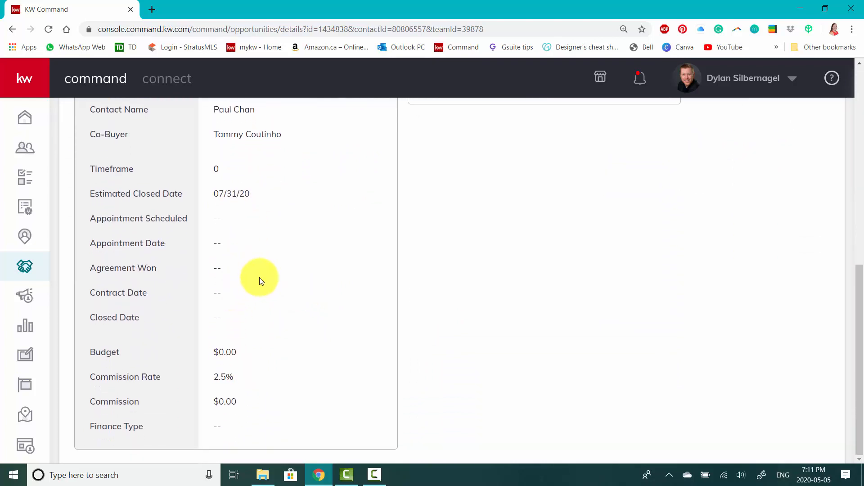
{"action": "scroll", "coordinate": [276, 412], "scroll_direction": "up", "scroll_amount": 3}
{"action": "scroll", "coordinate": [278, 411], "scroll_direction": "up", "scroll_amount": 4}
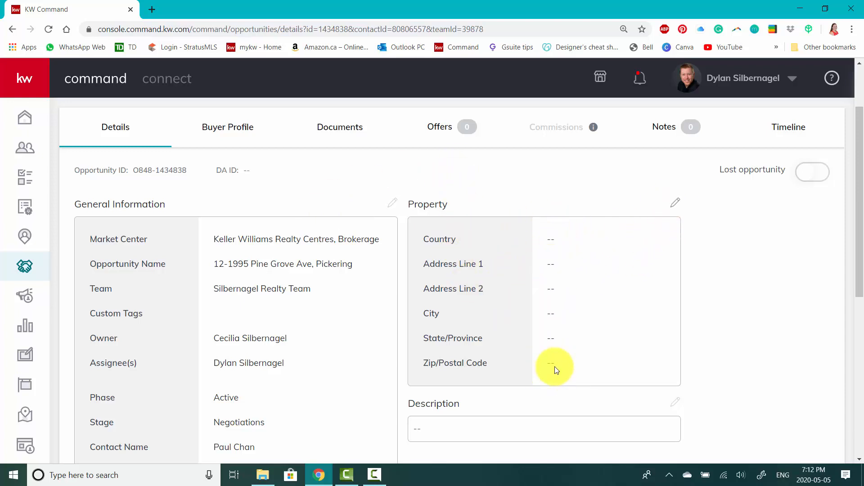
Edit the property information: set the country to Canada and fill in the address from the suggestion matching the property's street address in Ontario
{"action": "left_click", "coordinate": [676, 205]}
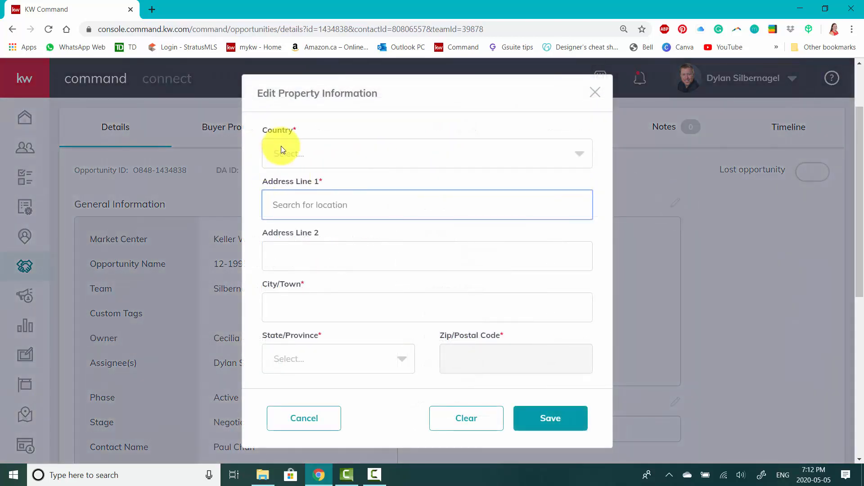
{"action": "left_click", "coordinate": [282, 147]}
{"action": "left_click", "coordinate": [292, 215]}
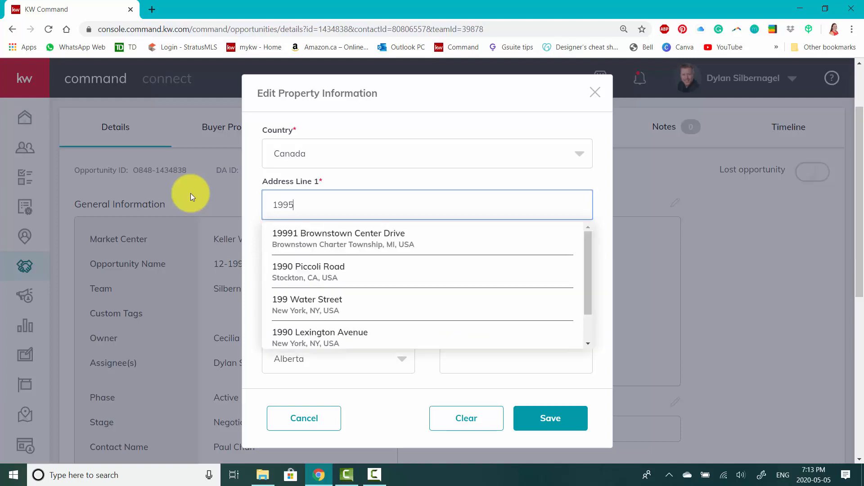
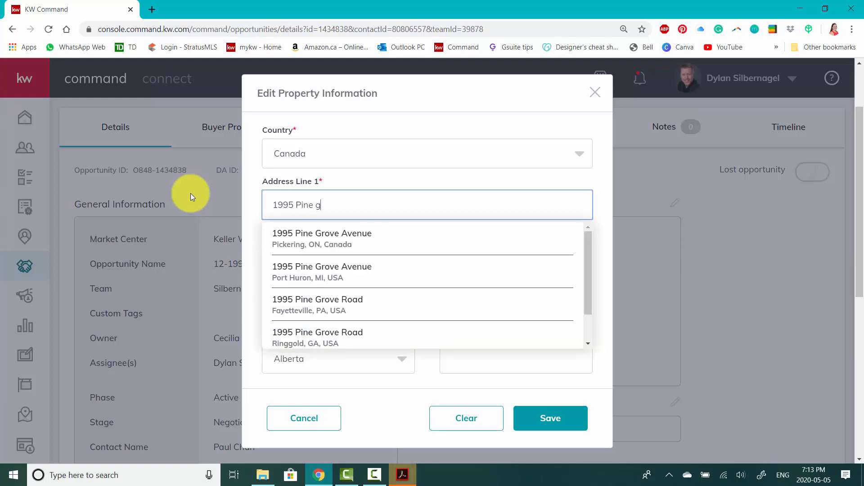
{"action": "left_click", "coordinate": [342, 243]}
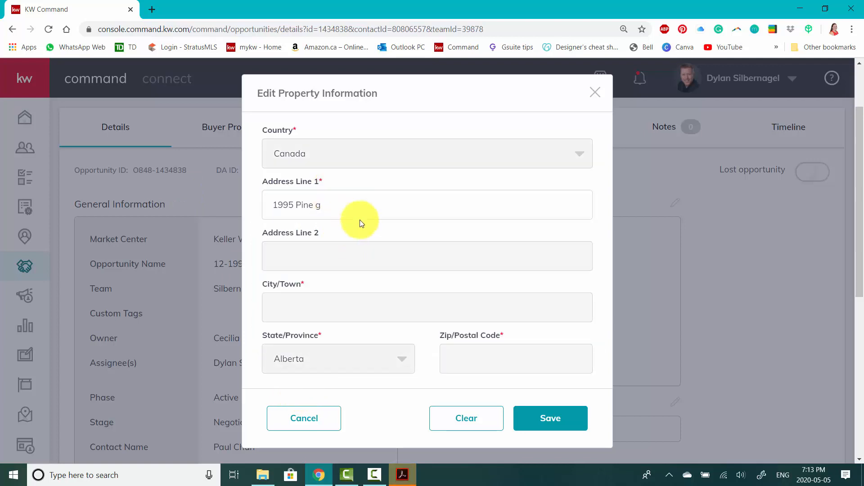
Append the unit number to the property's first address line and save the property information
{"action": "left_click", "coordinate": [386, 207]}
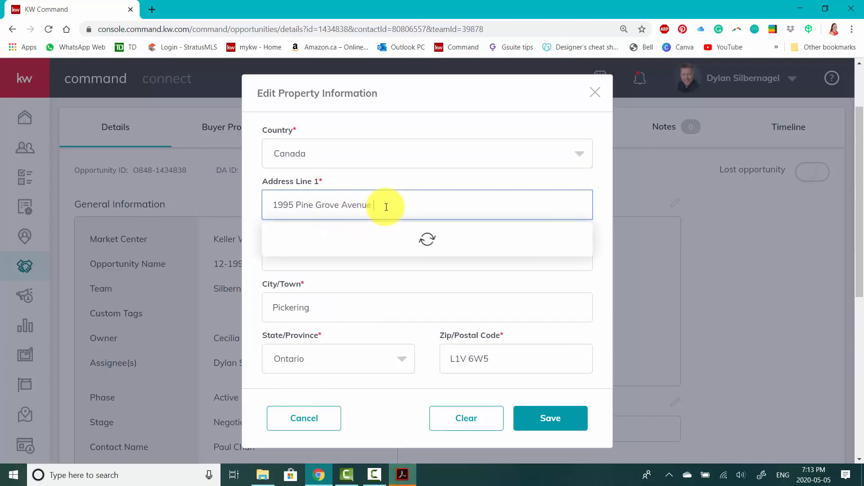
{"action": "type", "text": "# 12"}
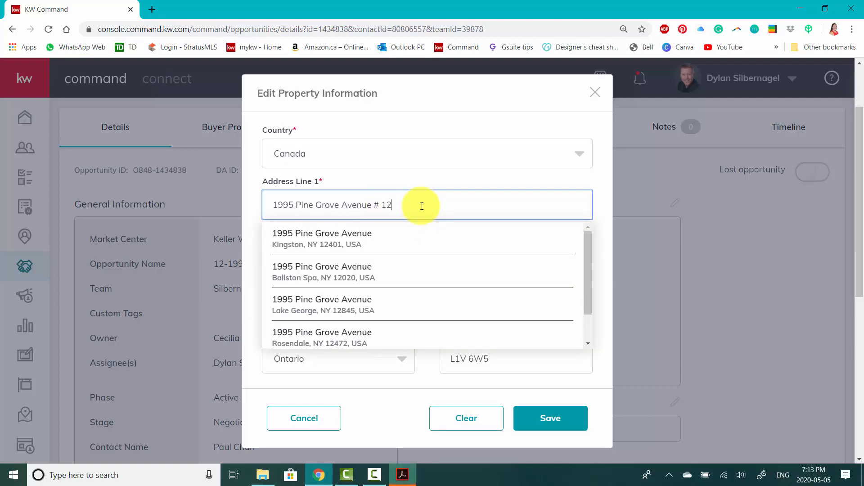
{"action": "key", "text": "Tab"}
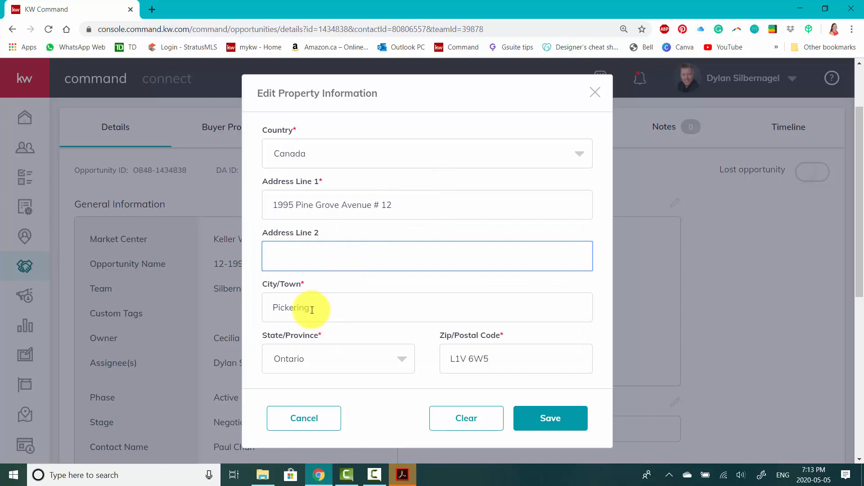
{"action": "scroll", "coordinate": [455, 353], "scroll_direction": "down", "scroll_amount": 1}
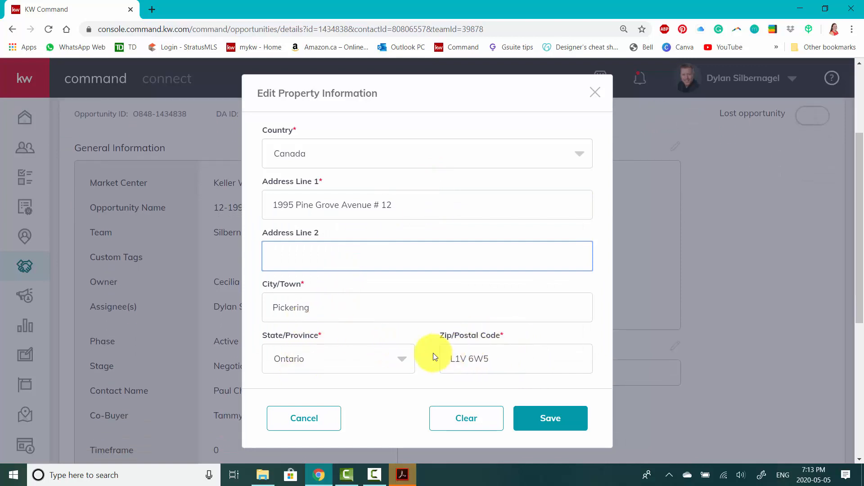
{"action": "left_click", "coordinate": [555, 421]}
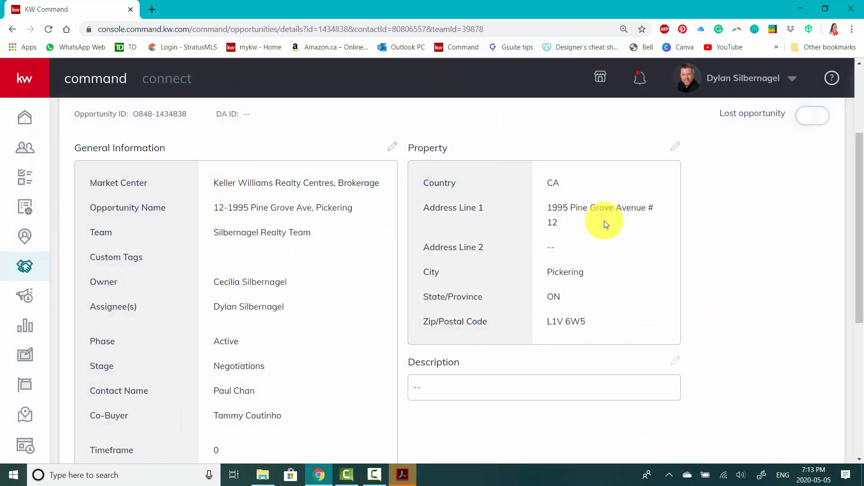
Go to the opportunity's documents and choose Buyer - Condo as the checklist type
{"action": "scroll", "coordinate": [792, 308], "scroll_direction": "up", "scroll_amount": 2}
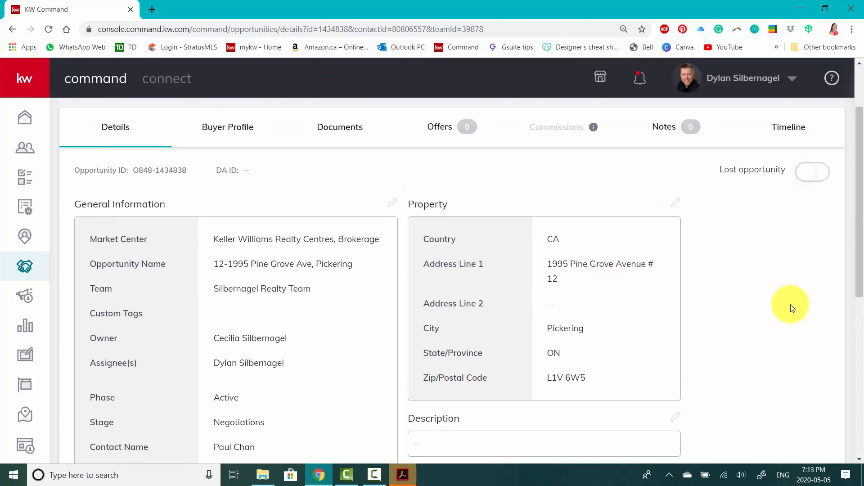
{"action": "scroll", "coordinate": [791, 306], "scroll_direction": "up", "scroll_amount": 3}
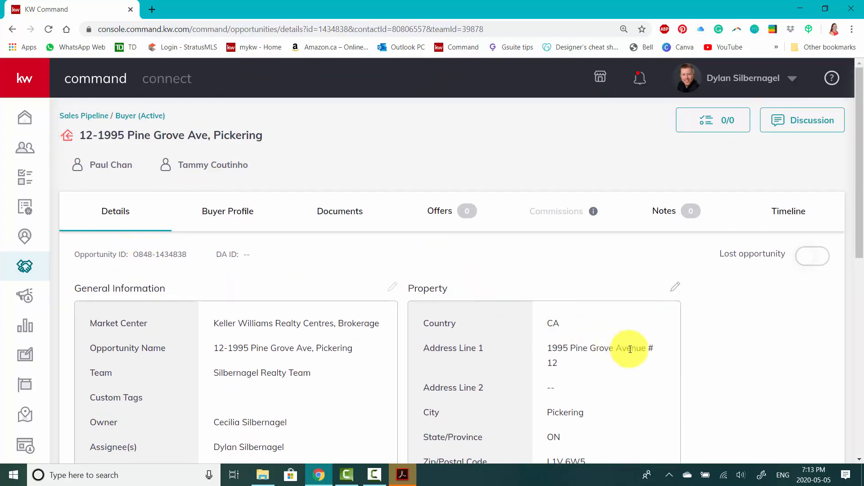
{"action": "left_click", "coordinate": [342, 217]}
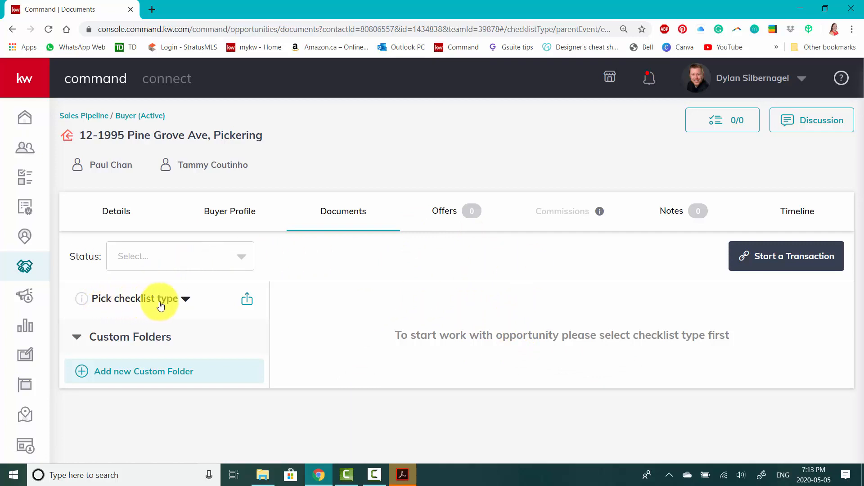
{"action": "left_click", "coordinate": [185, 299]}
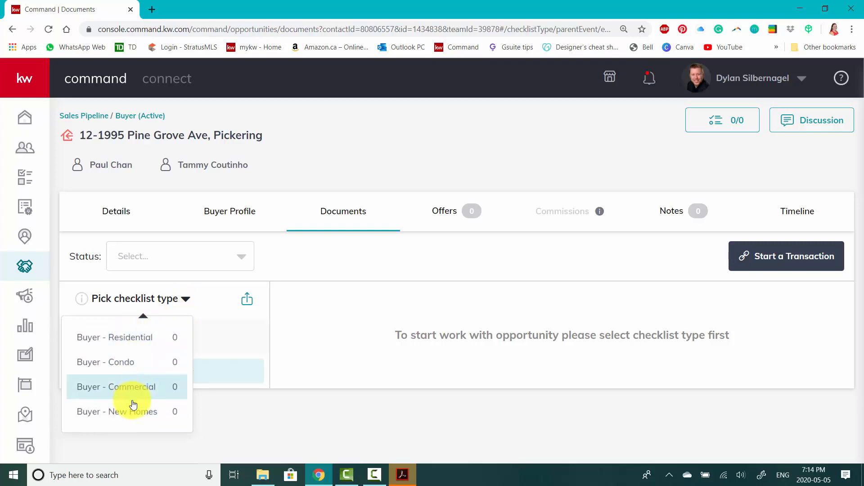
{"action": "left_click", "coordinate": [127, 371]}
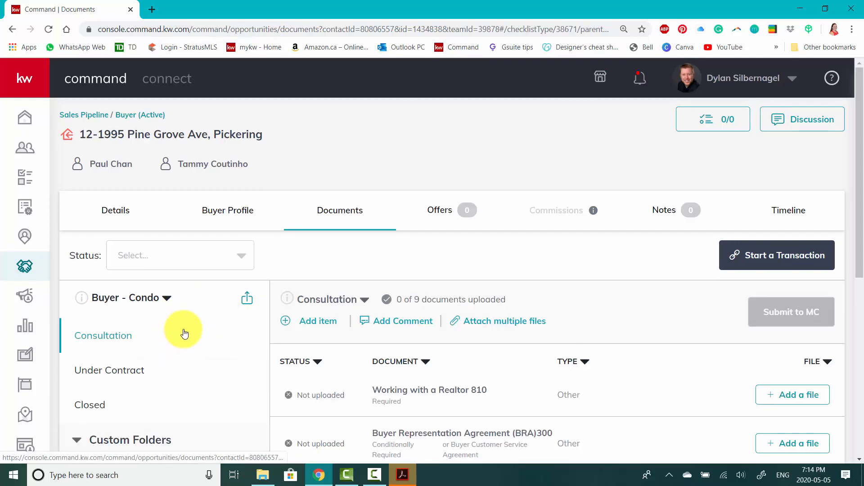
Examine the Consultation checklist to see which documents are required, conditionally required or optional
{"action": "scroll", "coordinate": [183, 331], "scroll_direction": "down", "scroll_amount": 1}
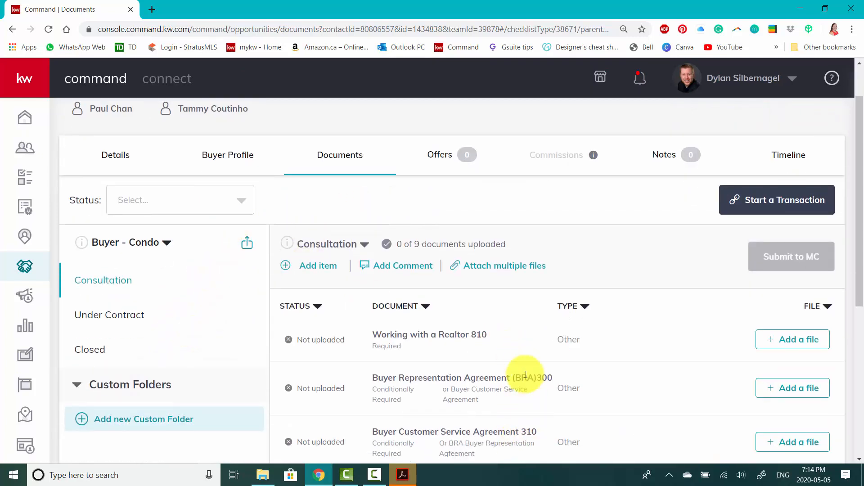
{"action": "scroll", "coordinate": [513, 324], "scroll_direction": "down", "scroll_amount": 1}
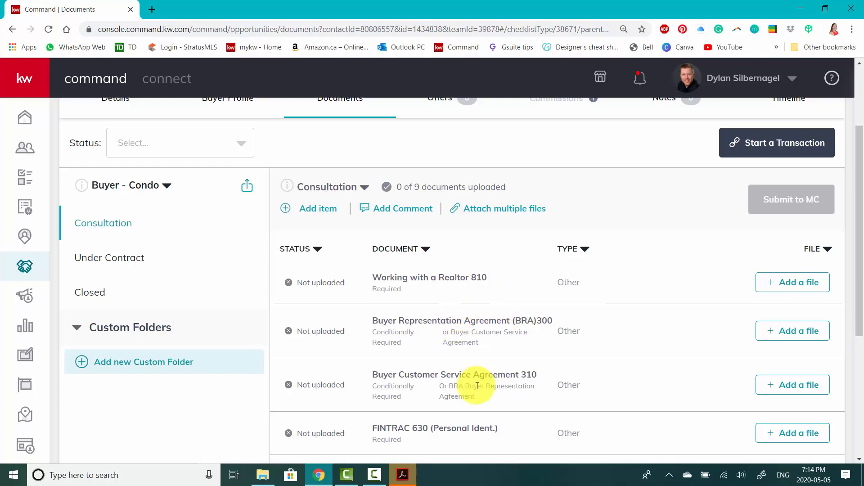
{"action": "scroll", "coordinate": [477, 385], "scroll_direction": "down", "scroll_amount": 3}
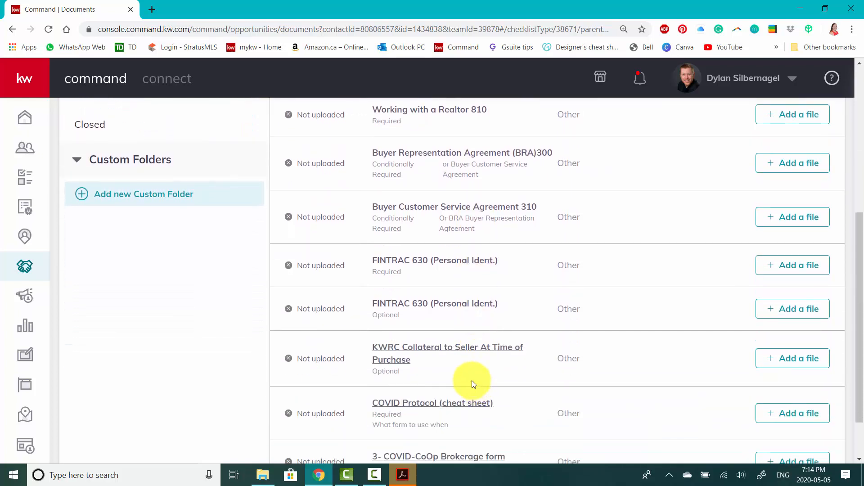
{"action": "scroll", "coordinate": [551, 322], "scroll_direction": "down", "scroll_amount": 1}
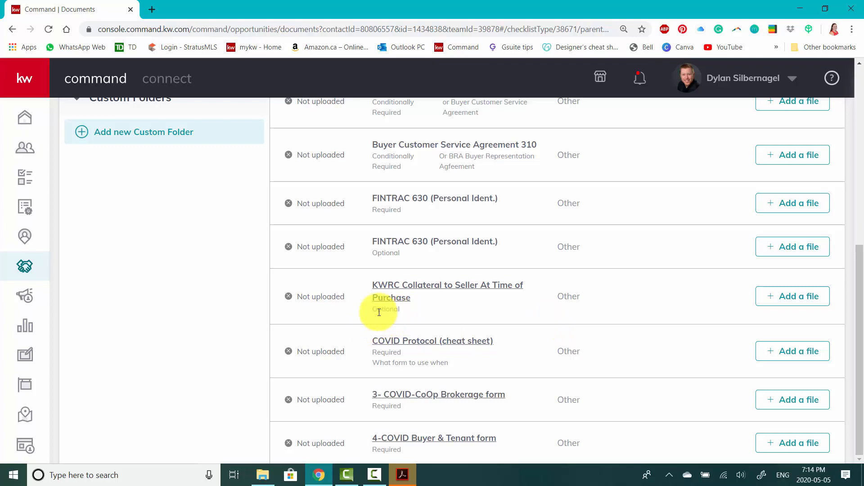
{"action": "scroll", "coordinate": [468, 311], "scroll_direction": "up", "scroll_amount": 3}
{"action": "scroll", "coordinate": [495, 315], "scroll_direction": "up", "scroll_amount": 2}
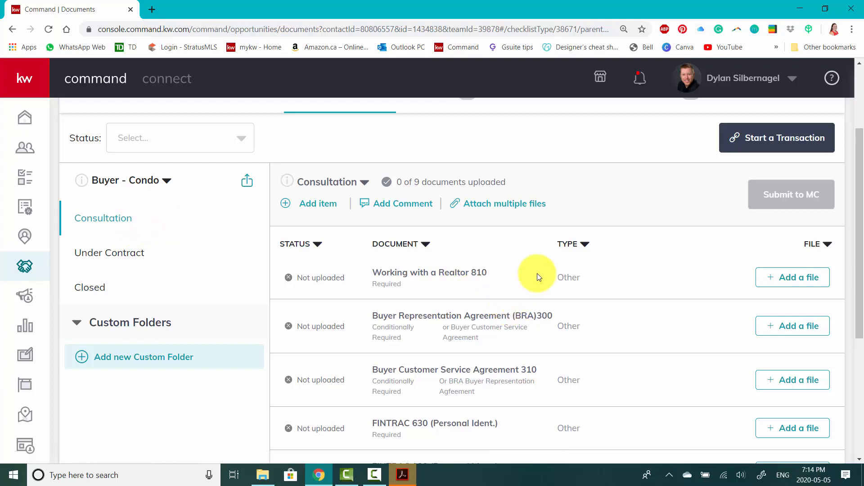
{"action": "scroll", "coordinate": [539, 277], "scroll_direction": "down", "scroll_amount": 1}
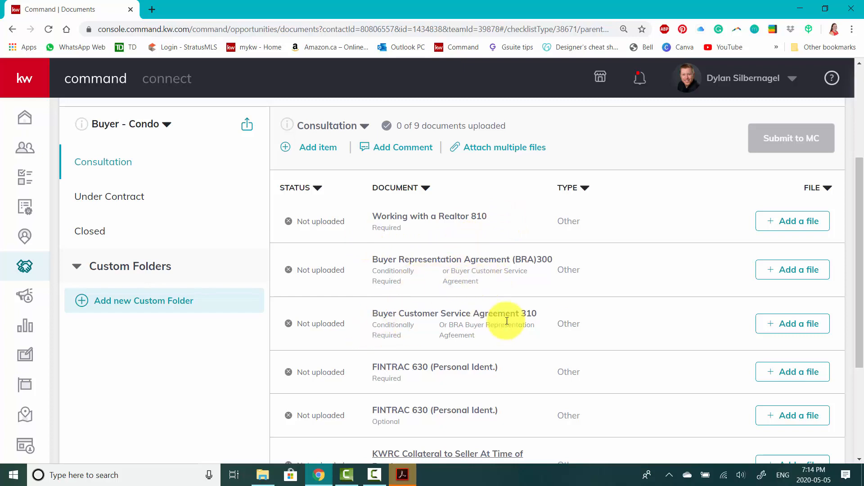
{"action": "scroll", "coordinate": [481, 410], "scroll_direction": "down", "scroll_amount": 1}
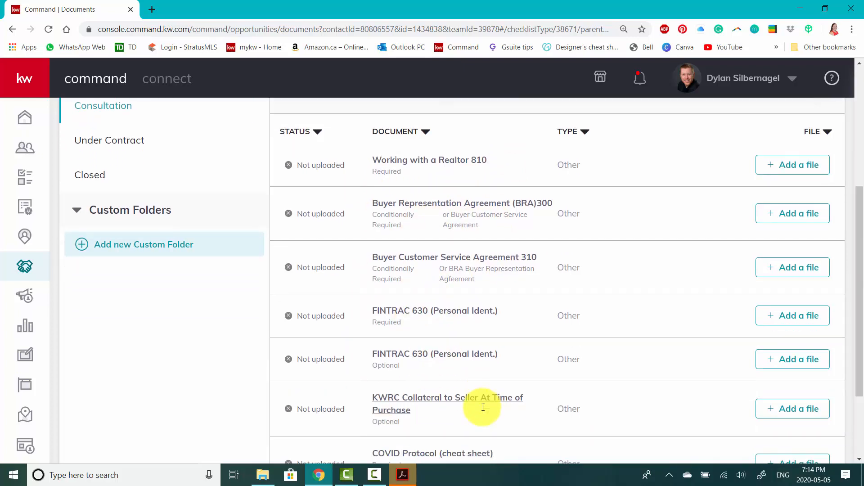
Examine the required documents in the Under Contract checklist and compare them with the Consultation checklist
{"action": "scroll", "coordinate": [483, 411], "scroll_direction": "up", "scroll_amount": 1}
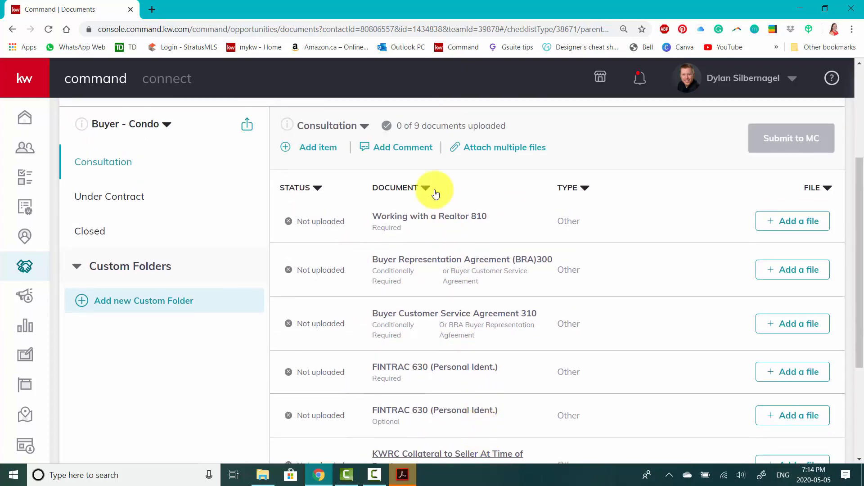
{"action": "left_click", "coordinate": [113, 199]}
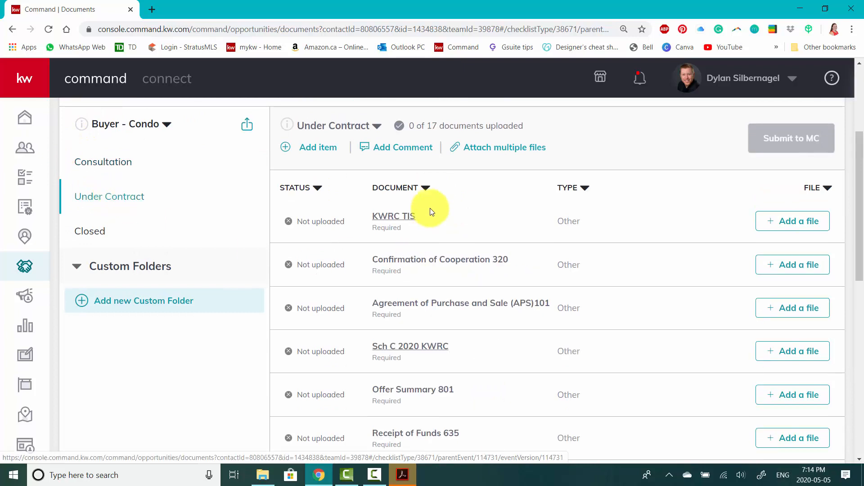
{"action": "scroll", "coordinate": [440, 387], "scroll_direction": "down", "scroll_amount": 1}
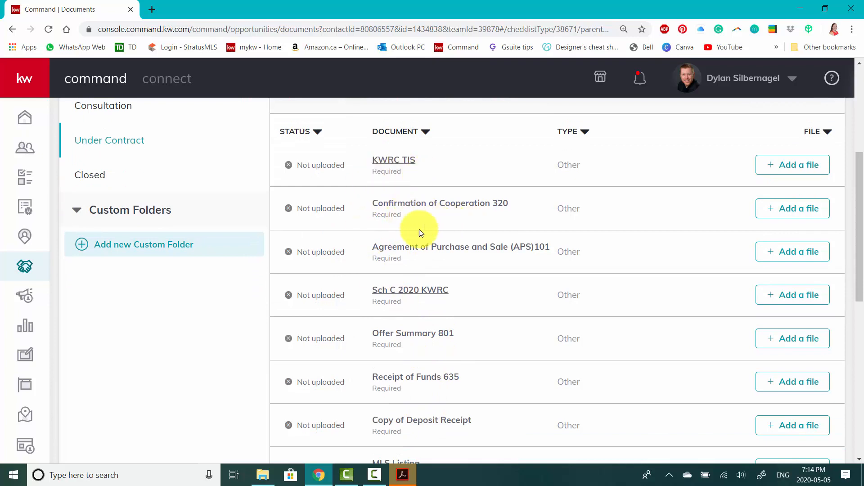
{"action": "scroll", "coordinate": [523, 330], "scroll_direction": "up", "scroll_amount": 1}
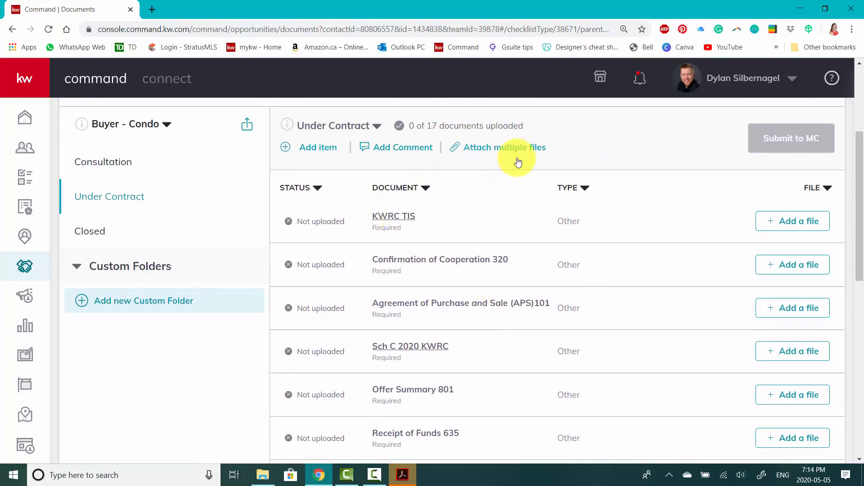
{"action": "left_click", "coordinate": [134, 175]}
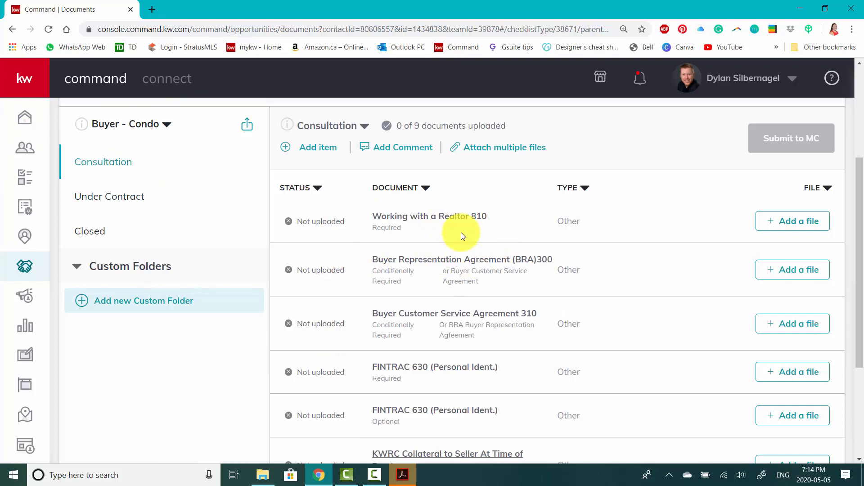
{"action": "left_click", "coordinate": [113, 201]}
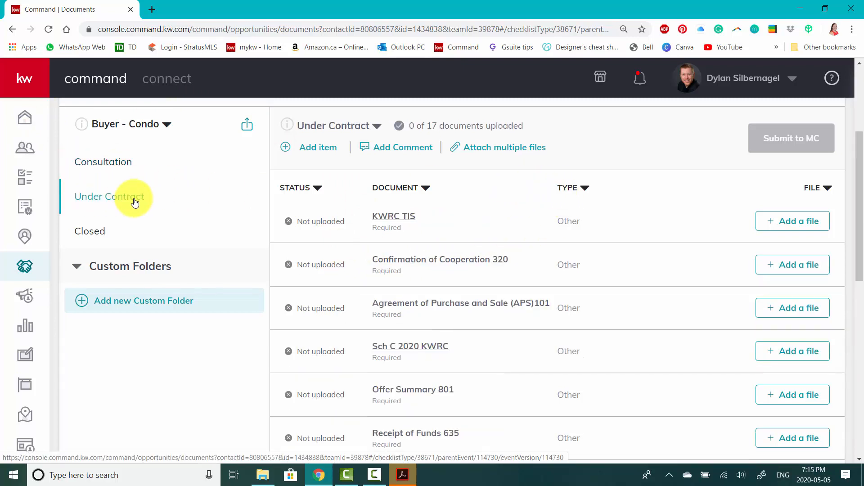
In the Consultation checklist, assign Buyer Representation and Agency Documents.pdf from the clients' documents folder in PSN Coaching to Working with a Realtor 810
{"action": "left_click", "coordinate": [119, 170]}
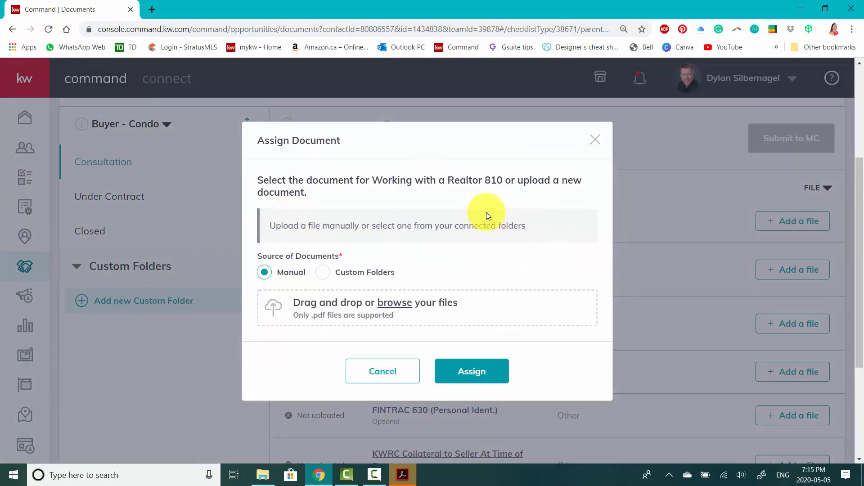
{"action": "left_click_drag", "start_coordinate": [372, 181], "coordinate": [491, 181]}
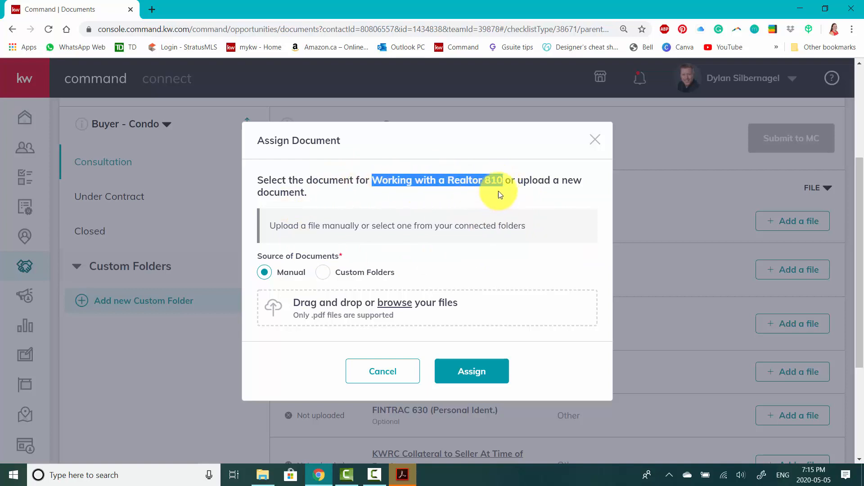
{"action": "left_click", "coordinate": [510, 195]}
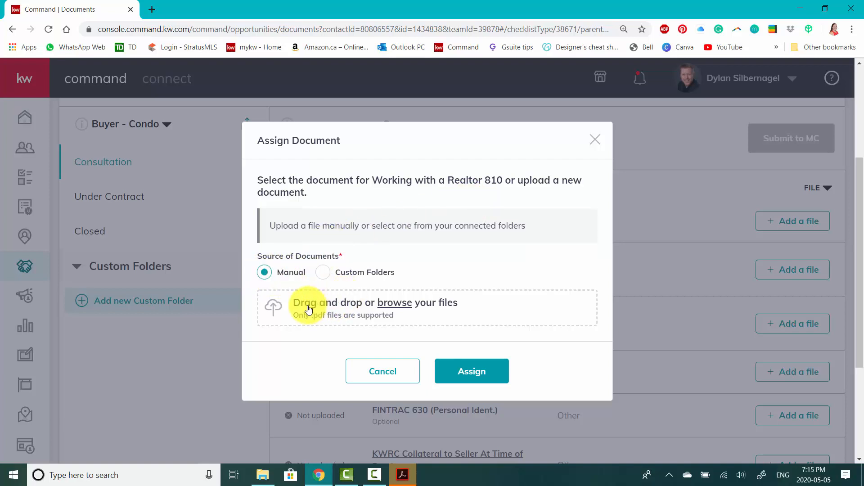
{"action": "left_click", "coordinate": [398, 306]}
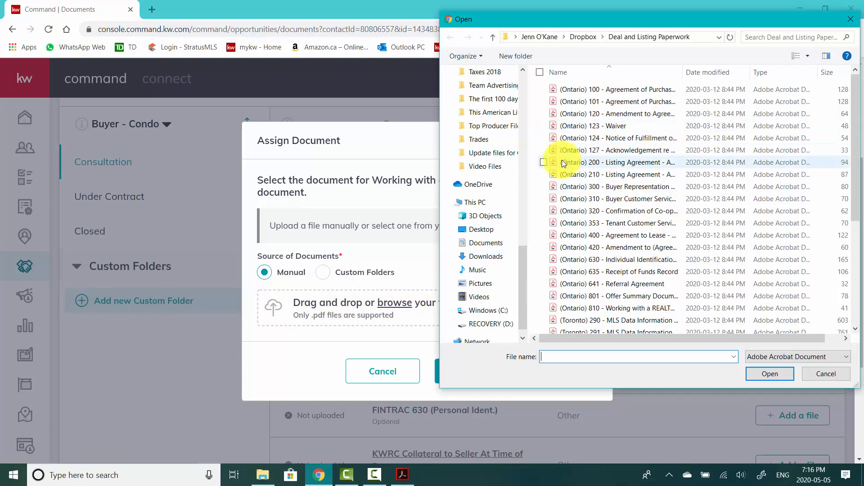
{"action": "scroll", "coordinate": [515, 196], "scroll_direction": "up", "scroll_amount": 3}
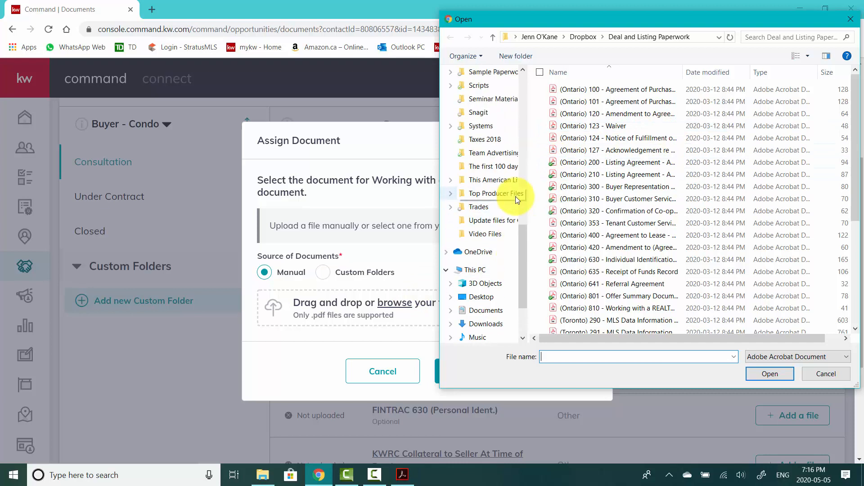
{"action": "scroll", "coordinate": [516, 197], "scroll_direction": "up", "scroll_amount": 1}
{"action": "left_click", "coordinate": [504, 85]}
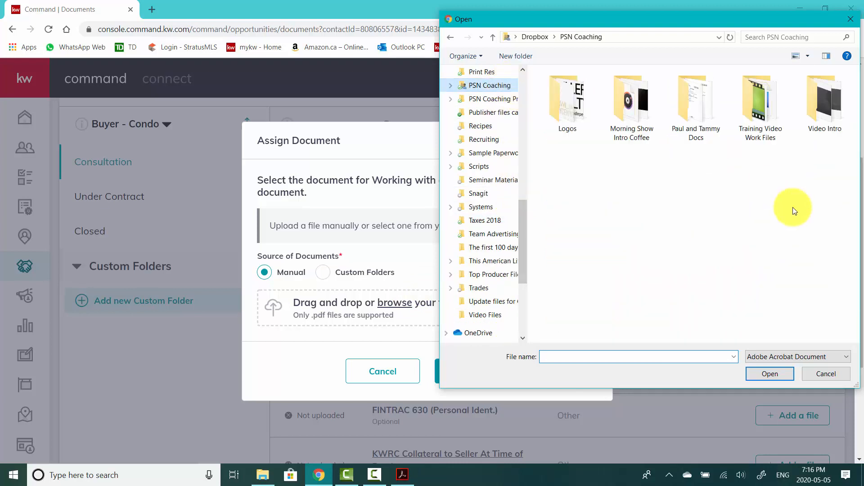
{"action": "double_click", "coordinate": [696, 103]}
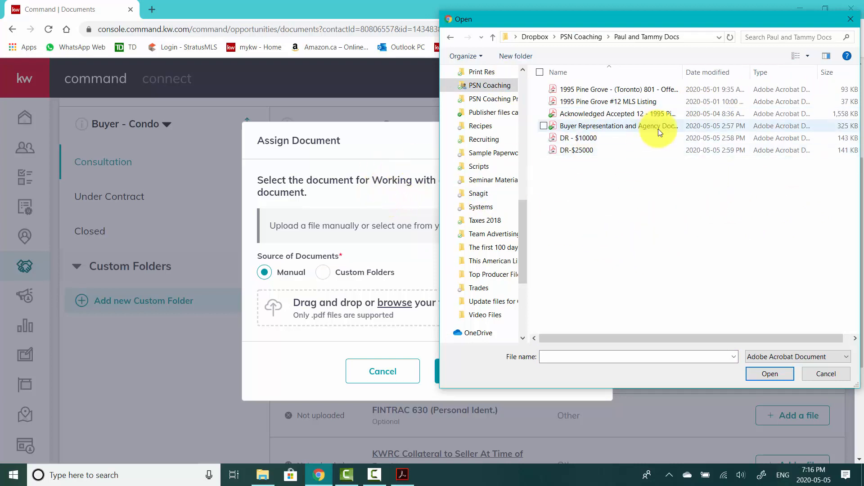
{"action": "left_click", "coordinate": [544, 126]}
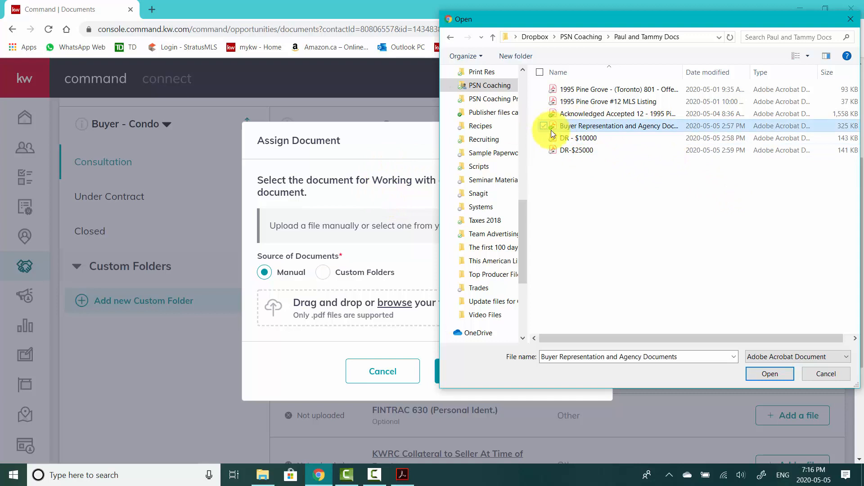
{"action": "left_click", "coordinate": [763, 373]}
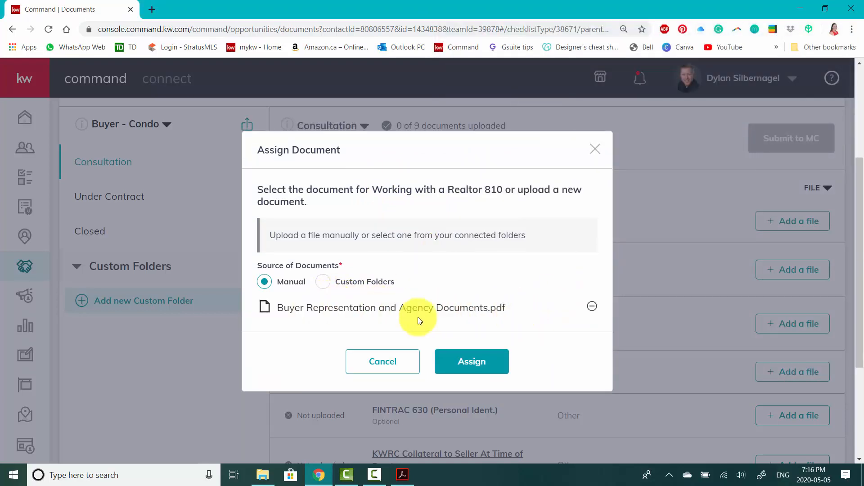
{"action": "left_click", "coordinate": [472, 361]}
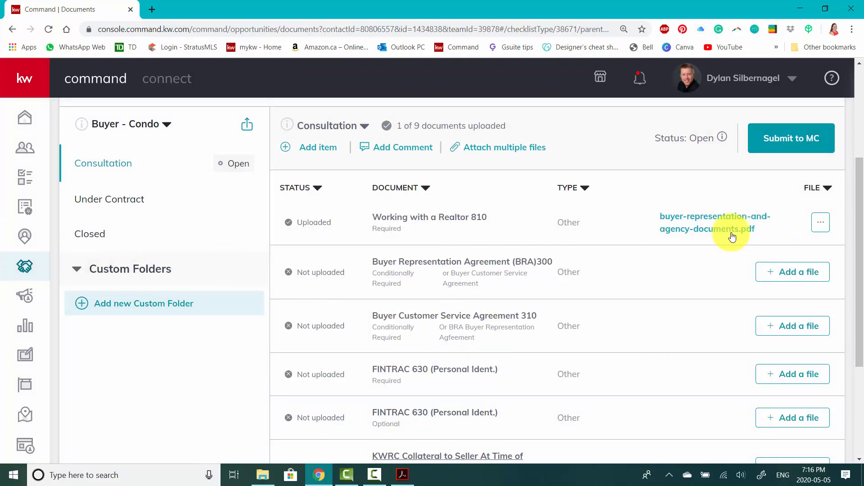
Check the actions available for the file uploaded to Working with a Realtor 810 and look over the rest of the Consultation checklist
{"action": "left_click", "coordinate": [821, 223]}
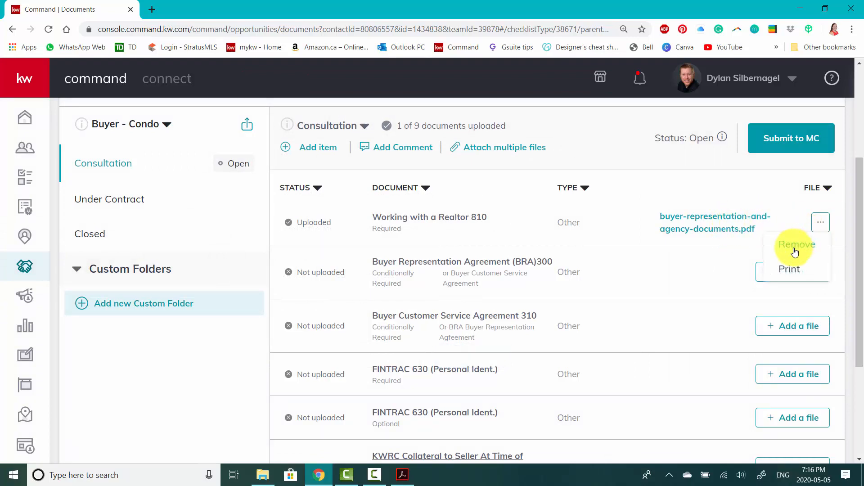
{"action": "left_click", "coordinate": [670, 191]}
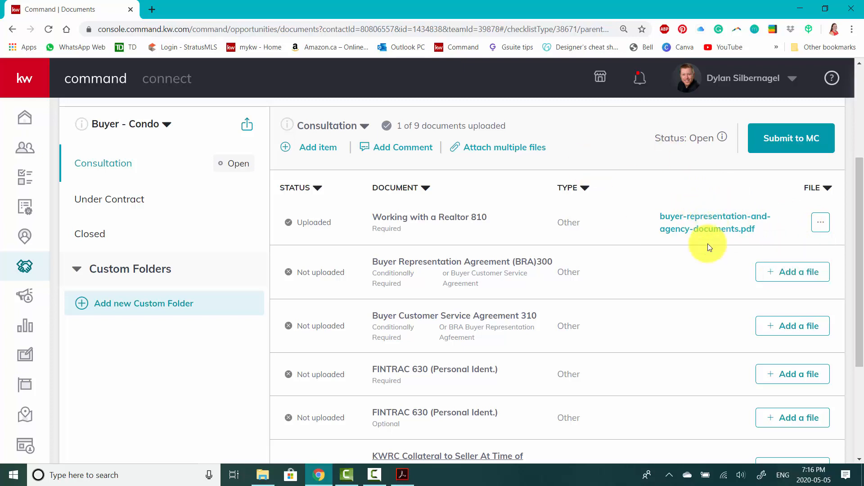
{"action": "scroll", "coordinate": [685, 335], "scroll_direction": "down", "scroll_amount": 1}
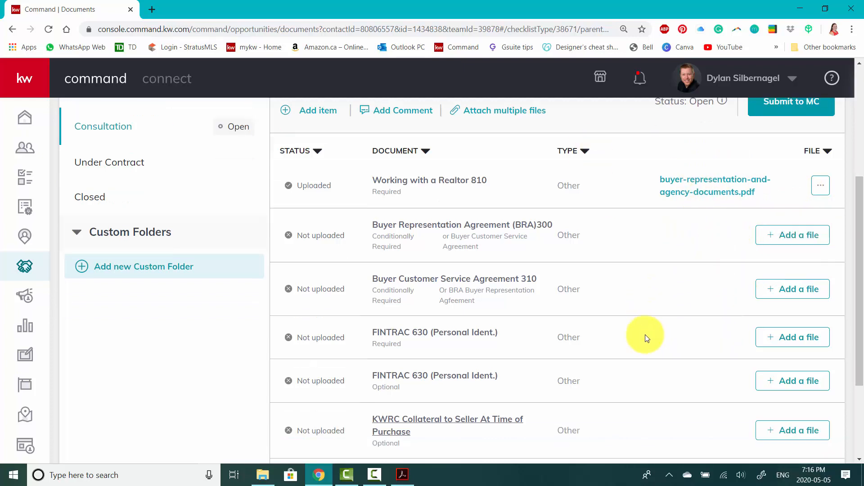
{"action": "scroll", "coordinate": [672, 358], "scroll_direction": "down", "scroll_amount": 2}
{"action": "scroll", "coordinate": [675, 357], "scroll_direction": "up", "scroll_amount": 3}
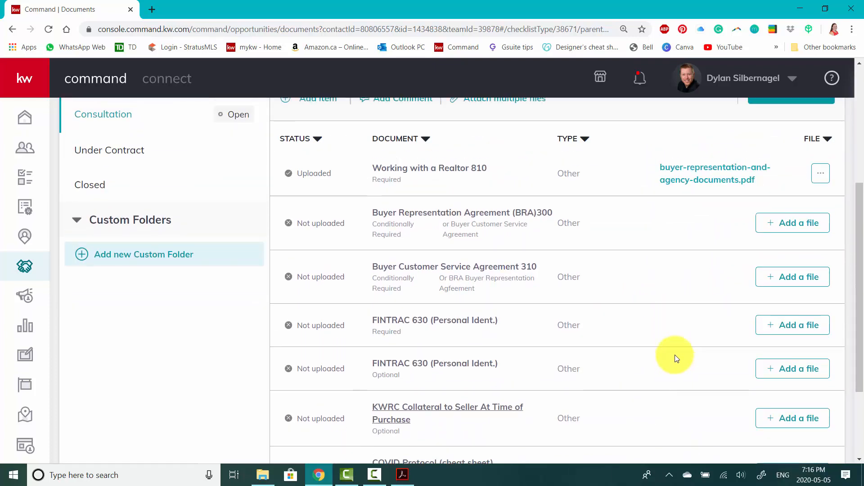
{"action": "scroll", "coordinate": [675, 356], "scroll_direction": "up", "scroll_amount": 2}
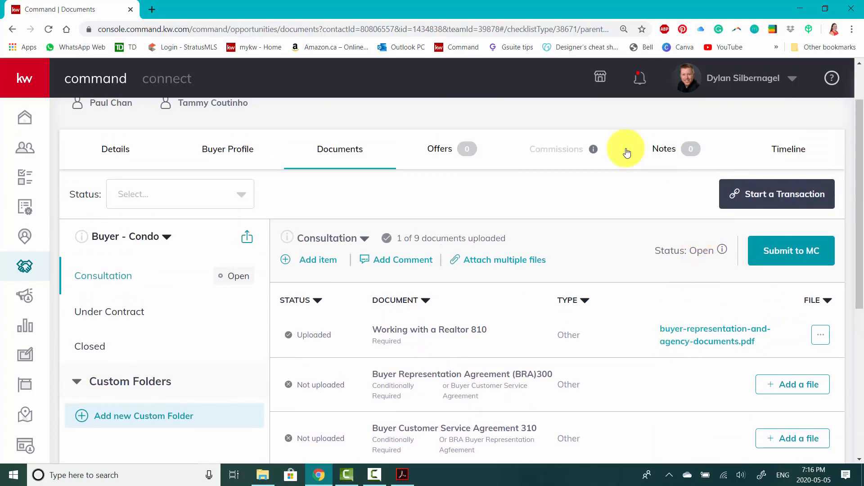
Start attaching multiple files to the Consultation checklist, choosing Buyer Representation and Agency Documents for Buyer Representation Agreement (BRA)300
{"action": "scroll", "coordinate": [582, 196], "scroll_direction": "down", "scroll_amount": 1}
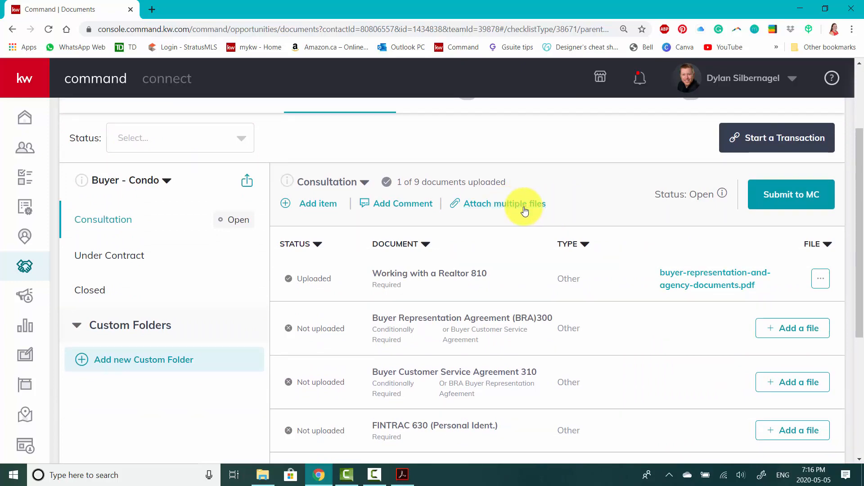
{"action": "left_click", "coordinate": [525, 211]}
{"action": "scroll", "coordinate": [352, 233], "scroll_direction": "down", "scroll_amount": 1}
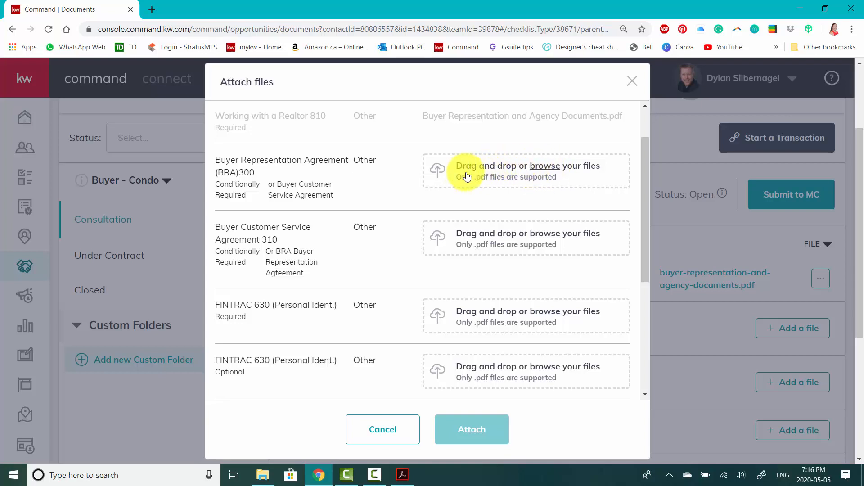
{"action": "left_click", "coordinate": [545, 171]}
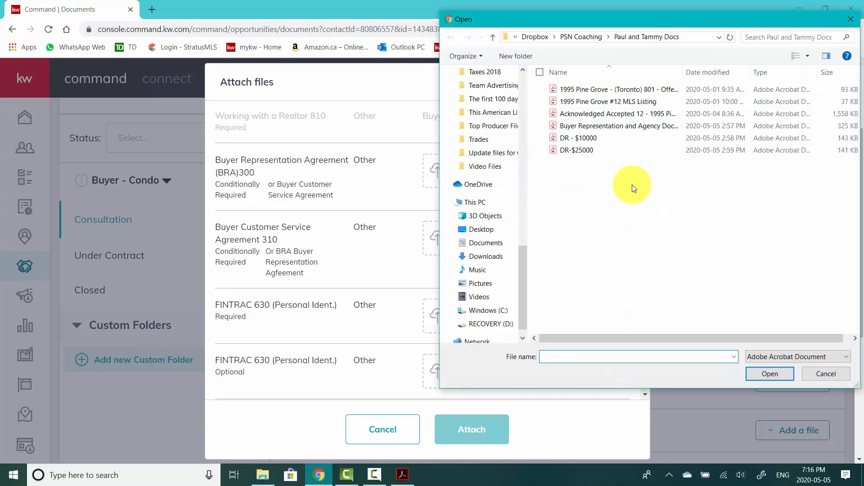
{"action": "left_click", "coordinate": [547, 128]}
{"action": "left_click", "coordinate": [769, 375]}
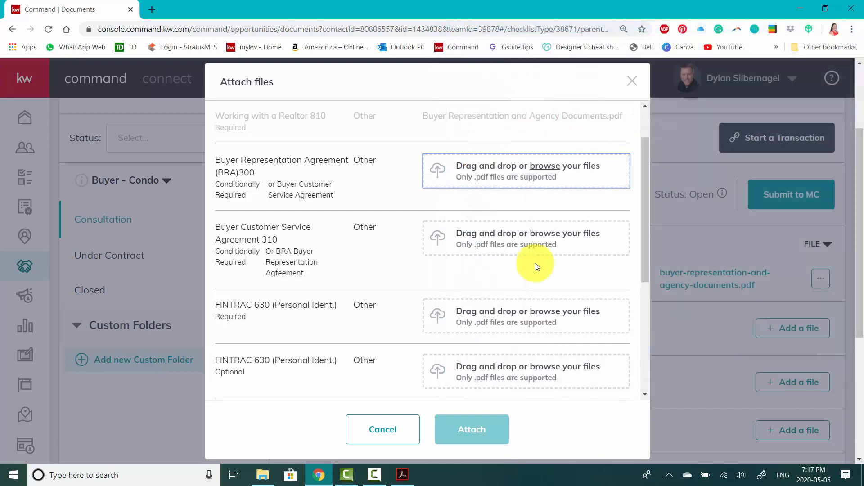
Choose the file DR - $10000 for Buyer Customer Service Agreement 310
{"action": "left_click", "coordinate": [503, 249]}
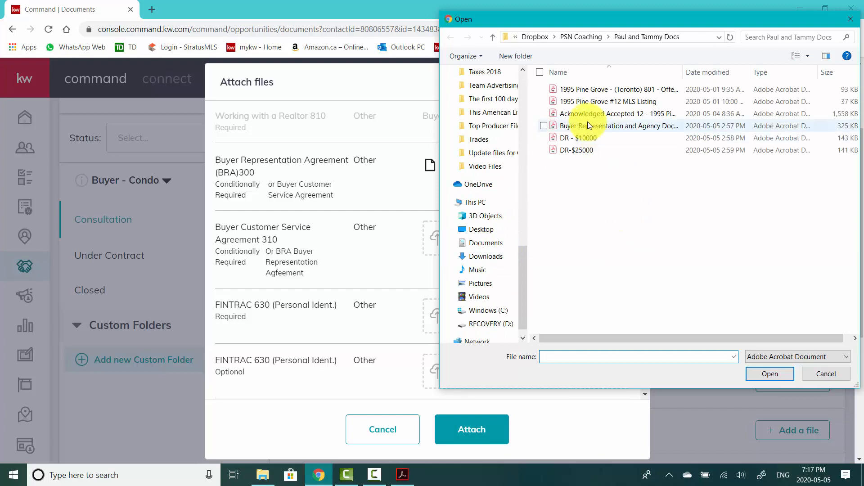
{"action": "left_click", "coordinate": [566, 139]}
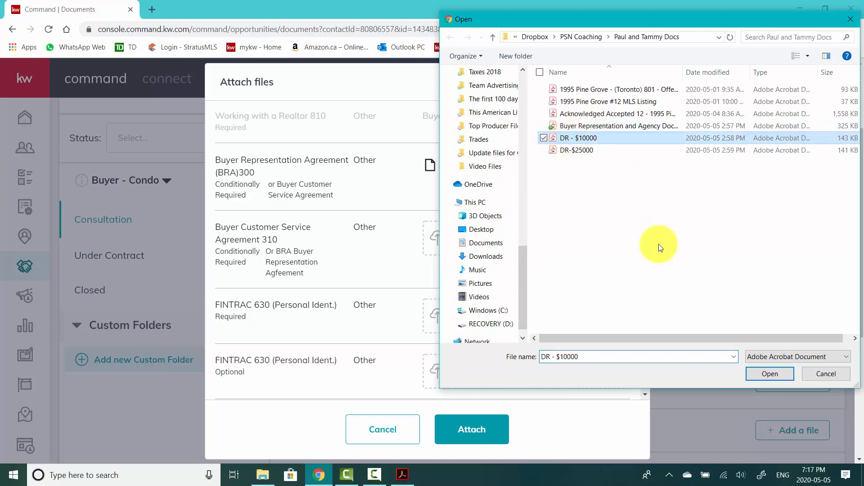
{"action": "left_click", "coordinate": [760, 378]}
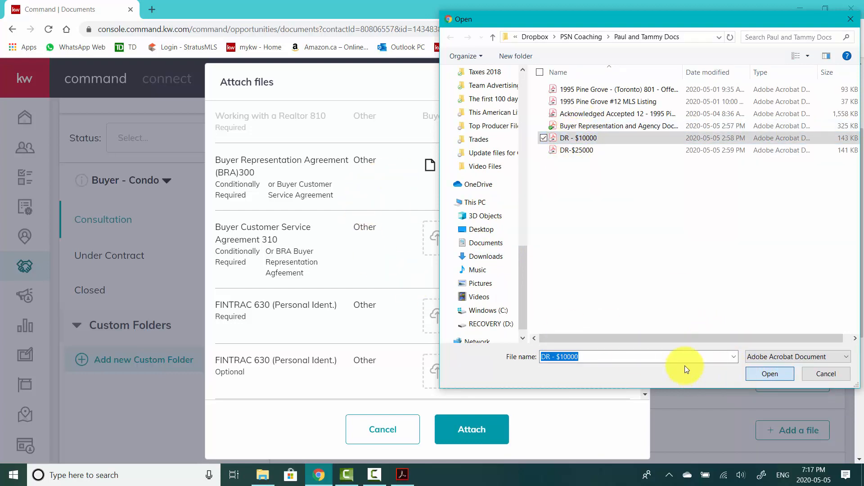
{"action": "left_click", "coordinate": [783, 374]}
Review the files chosen for the two buyer agreements, attach them together, and check the updated Consultation checklist
{"action": "scroll", "coordinate": [527, 309], "scroll_direction": "down", "scroll_amount": 2}
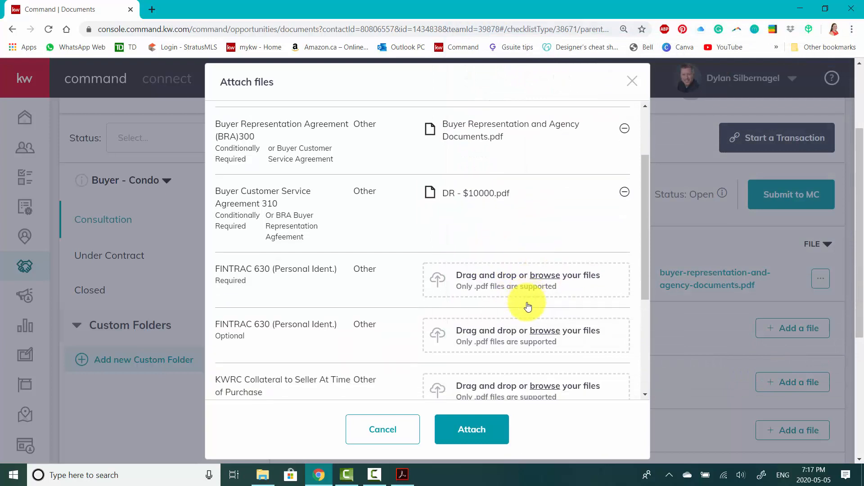
{"action": "scroll", "coordinate": [526, 305], "scroll_direction": "down", "scroll_amount": 3}
{"action": "scroll", "coordinate": [525, 303], "scroll_direction": "up", "scroll_amount": 3}
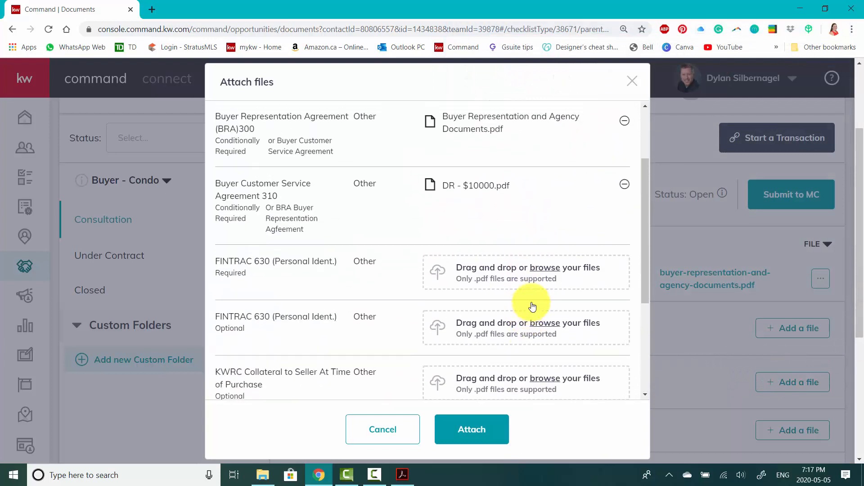
{"action": "scroll", "coordinate": [533, 307], "scroll_direction": "up", "scroll_amount": 3}
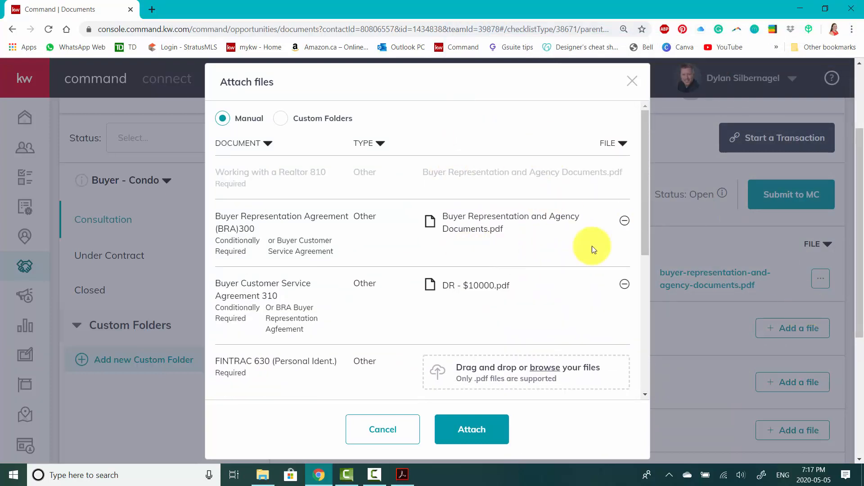
{"action": "scroll", "coordinate": [490, 238], "scroll_direction": "down", "scroll_amount": 1}
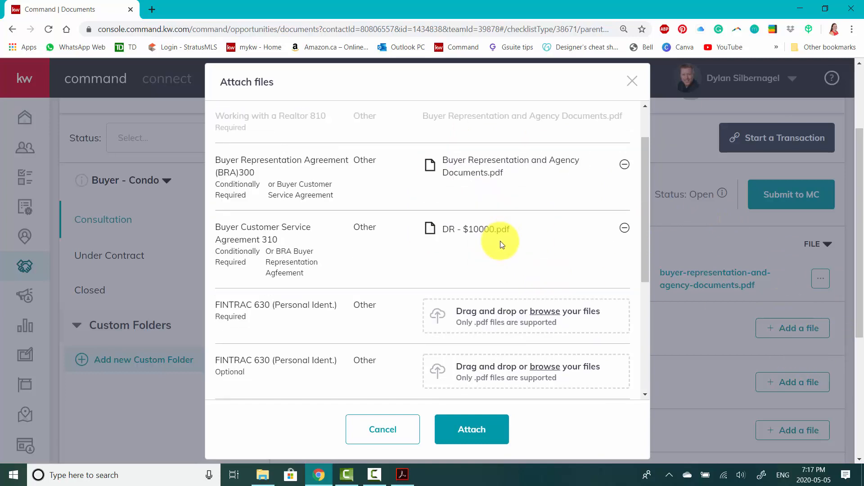
{"action": "left_click", "coordinate": [472, 429]}
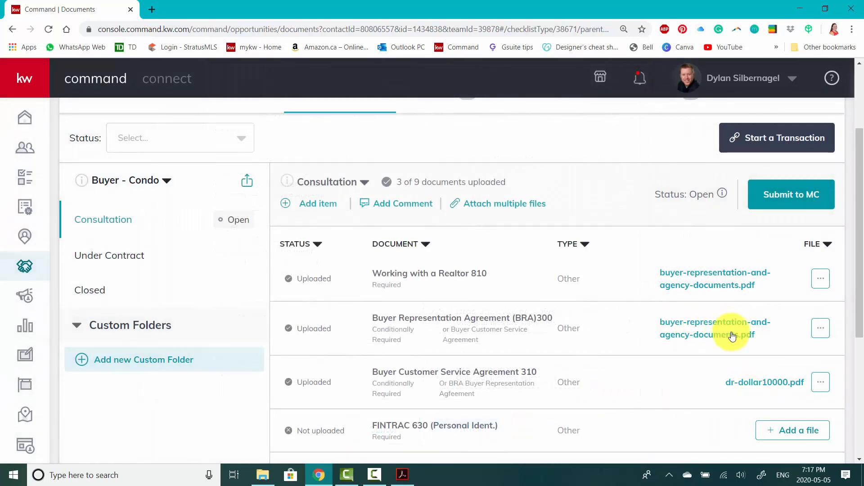
{"action": "scroll", "coordinate": [546, 351], "scroll_direction": "down", "scroll_amount": 3}
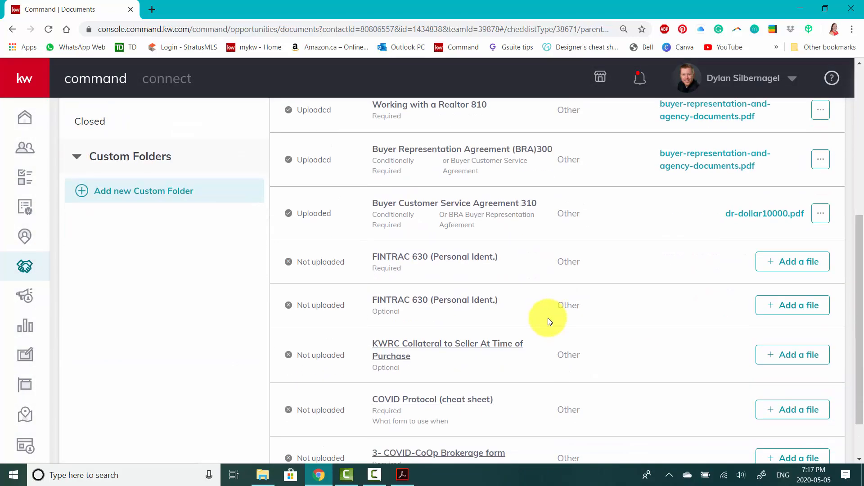
{"action": "scroll", "coordinate": [550, 322], "scroll_direction": "down", "scroll_amount": 1}
{"action": "scroll", "coordinate": [552, 324], "scroll_direction": "up", "scroll_amount": 2}
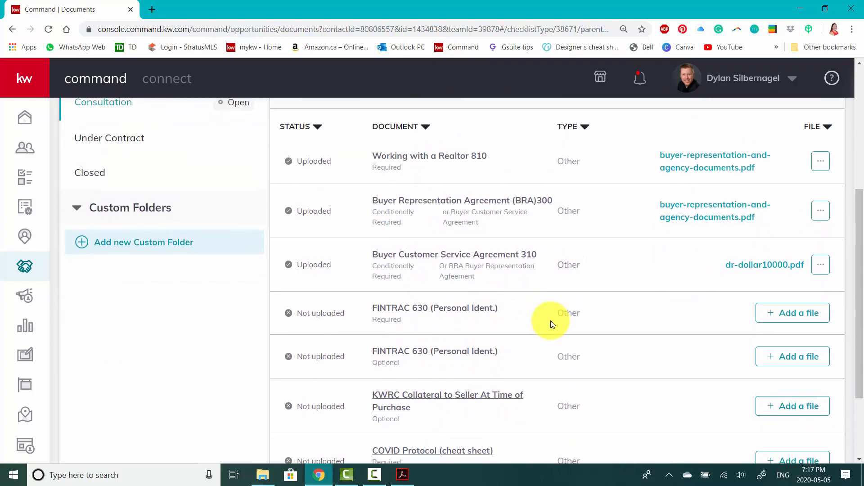
Start a new item in the Consultation checklist and name it with the property's street address and unit followed by Survey
{"action": "scroll", "coordinate": [423, 274], "scroll_direction": "up", "scroll_amount": 2}
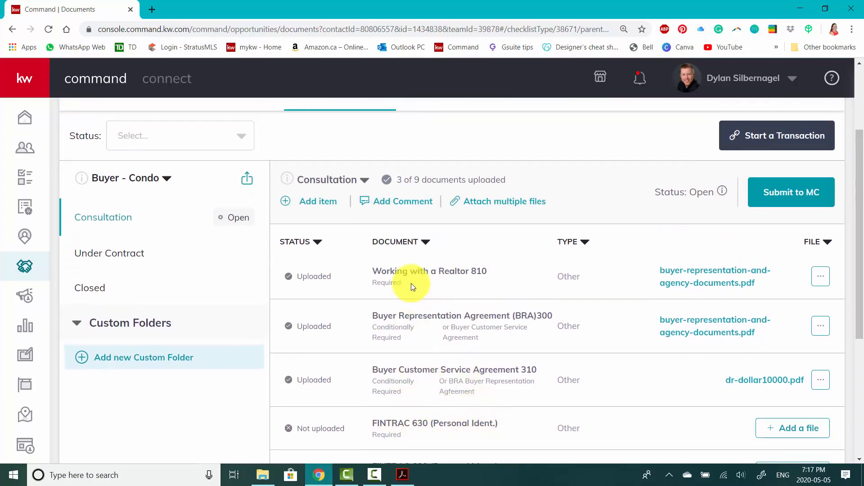
{"action": "scroll", "coordinate": [424, 439], "scroll_direction": "down", "scroll_amount": 1}
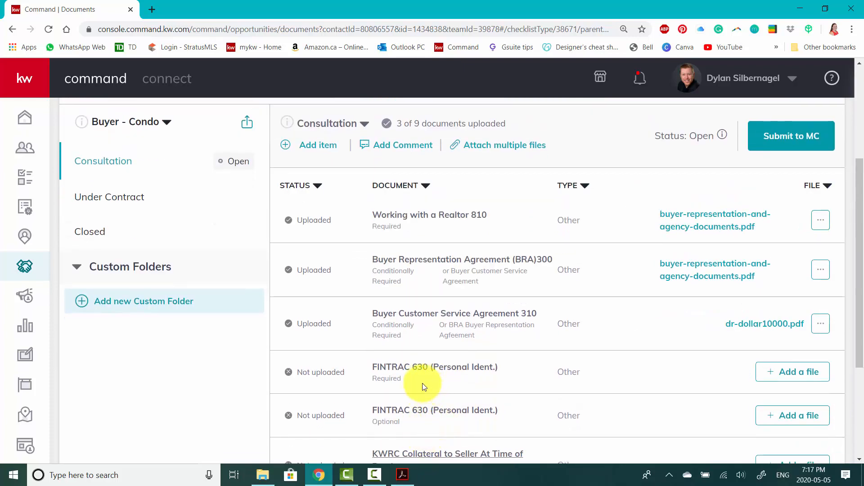
{"action": "scroll", "coordinate": [451, 393], "scroll_direction": "up", "scroll_amount": 1}
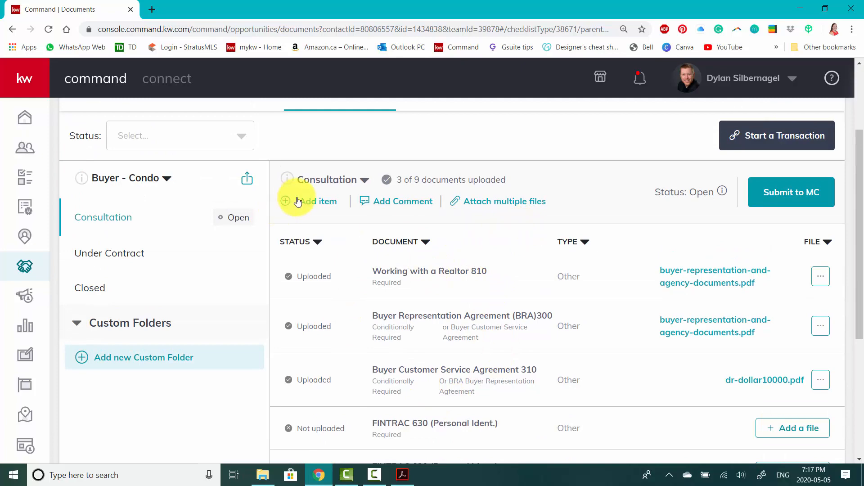
{"action": "left_click", "coordinate": [323, 203]}
{"action": "left_click", "coordinate": [324, 196]}
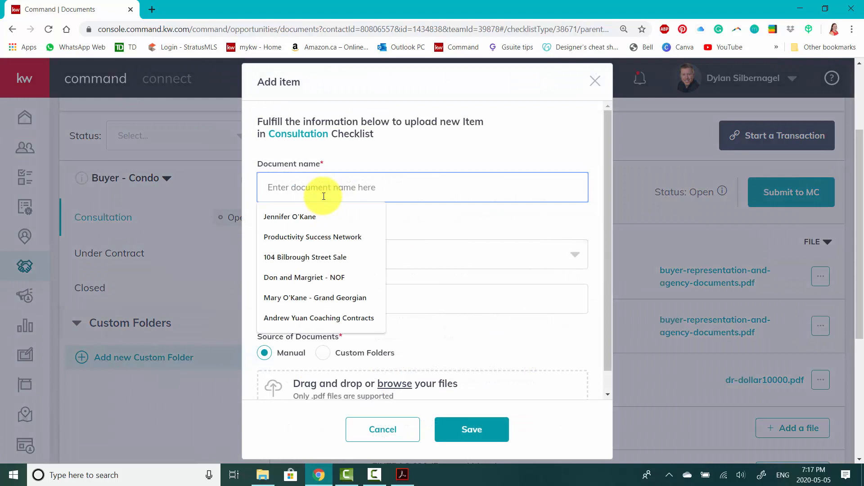
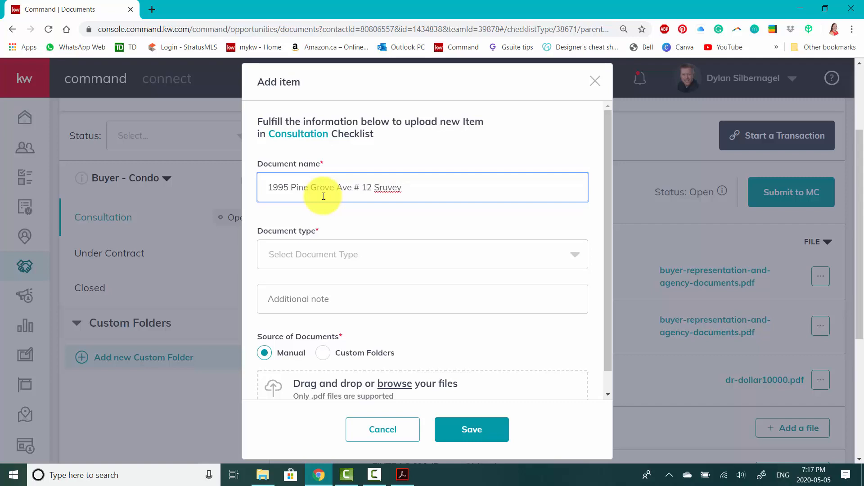
{"action": "right_click", "coordinate": [389, 191]}
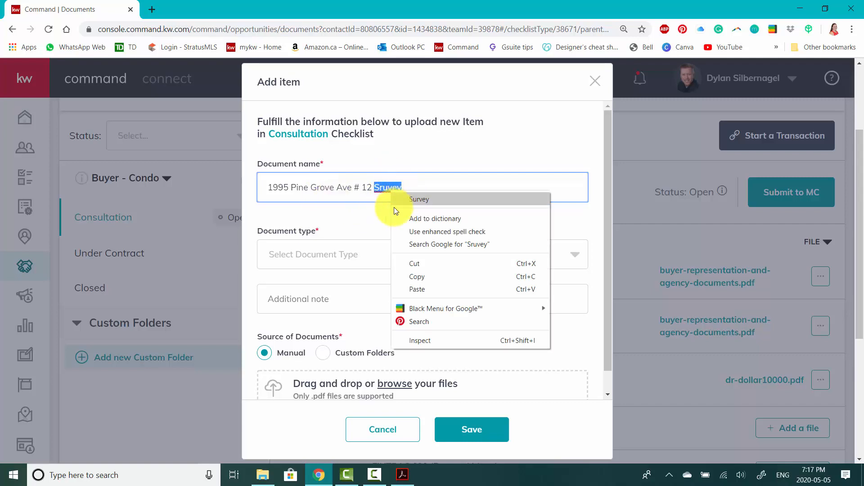
{"action": "left_click", "coordinate": [405, 200]}
Set the new item's document type to Other and enter Property Survey as its additional note
{"action": "left_click", "coordinate": [323, 255]}
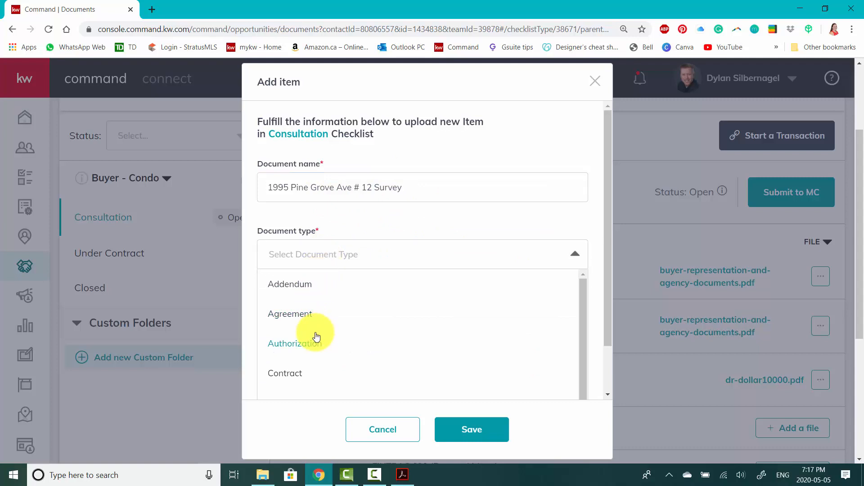
{"action": "scroll", "coordinate": [318, 336], "scroll_direction": "down", "scroll_amount": 1}
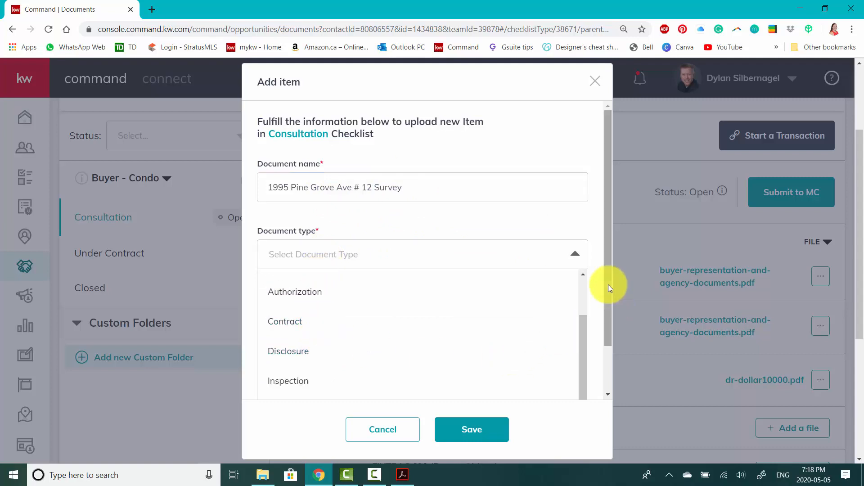
{"action": "left_click_drag", "start_coordinate": [609, 285], "coordinate": [613, 358]}
{"action": "scroll", "coordinate": [315, 344], "scroll_direction": "up", "scroll_amount": 1}
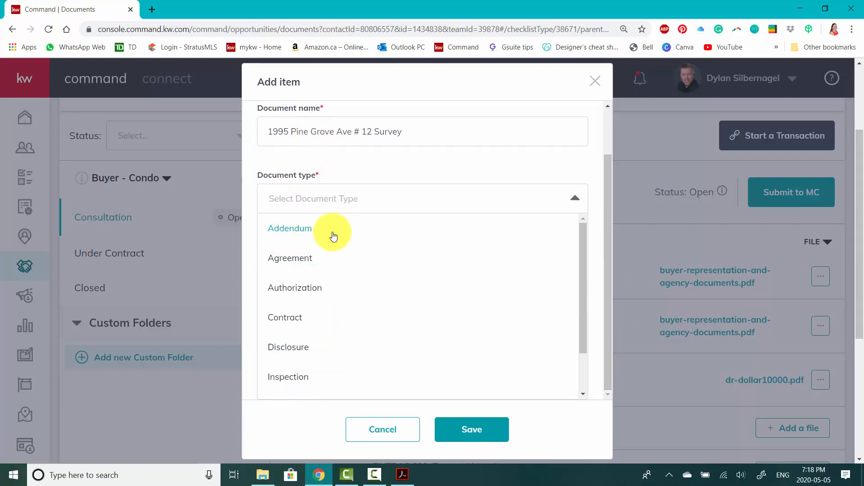
{"action": "scroll", "coordinate": [347, 322], "scroll_direction": "down", "scroll_amount": 1}
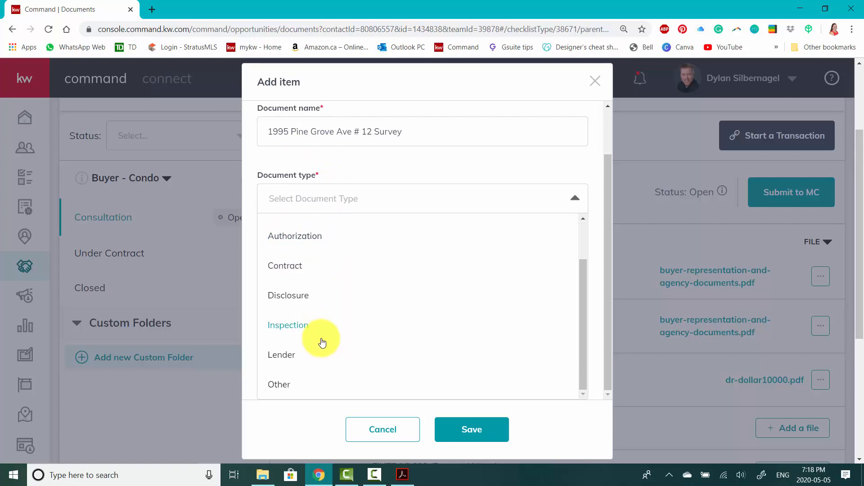
{"action": "left_click", "coordinate": [283, 384]}
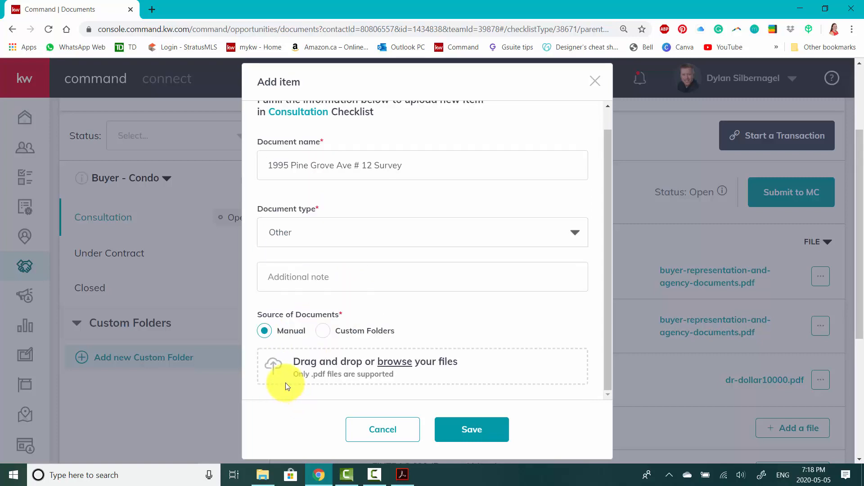
{"action": "left_click", "coordinate": [309, 267]}
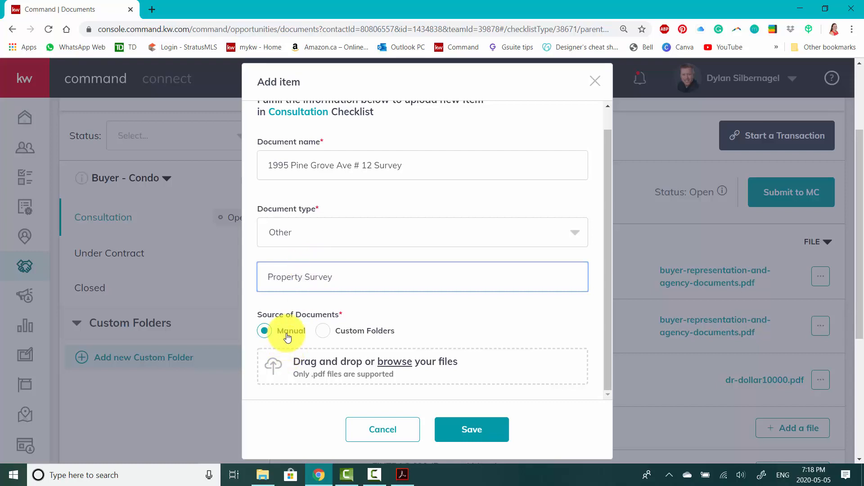
Upload the file DR-$25000 to the new survey item, save it, and check the updated Consultation checklist
{"action": "left_click", "coordinate": [390, 367]}
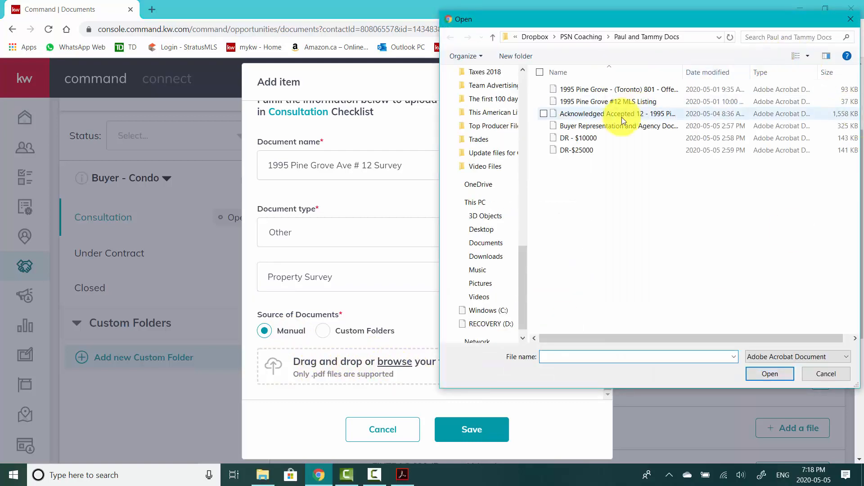
{"action": "left_click", "coordinate": [581, 150]}
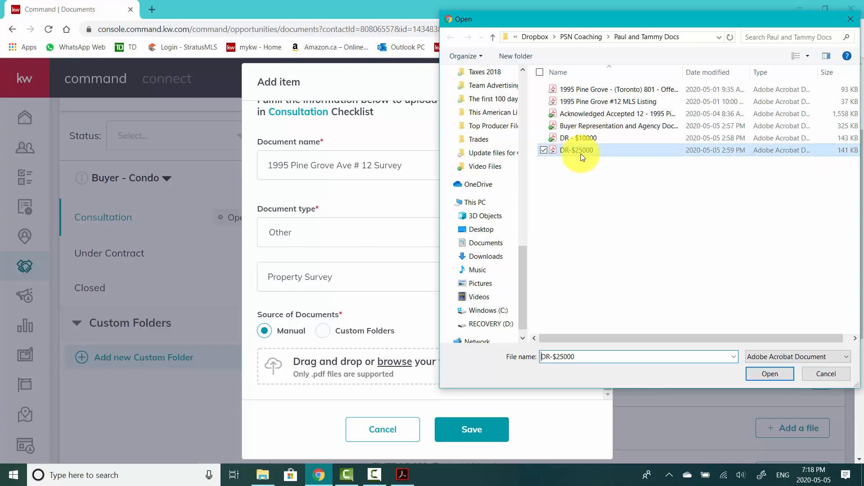
{"action": "left_click", "coordinate": [760, 375]}
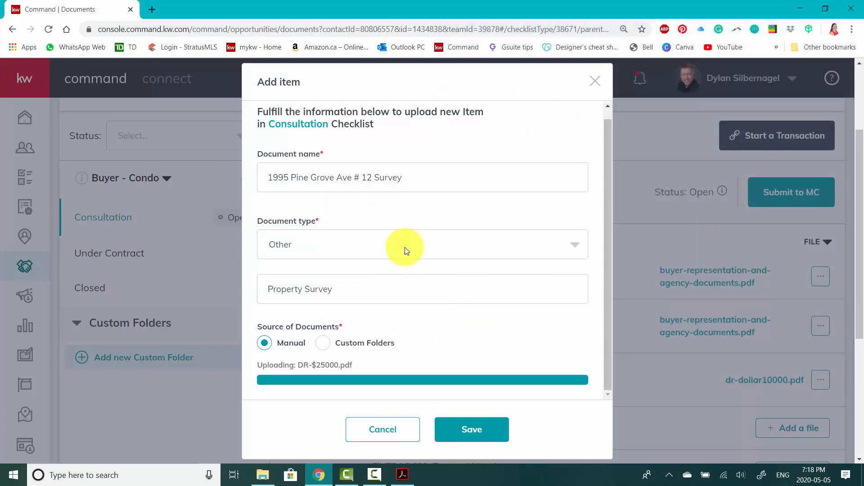
{"action": "left_click", "coordinate": [483, 434]}
{"action": "scroll", "coordinate": [716, 291], "scroll_direction": "down", "scroll_amount": 6}
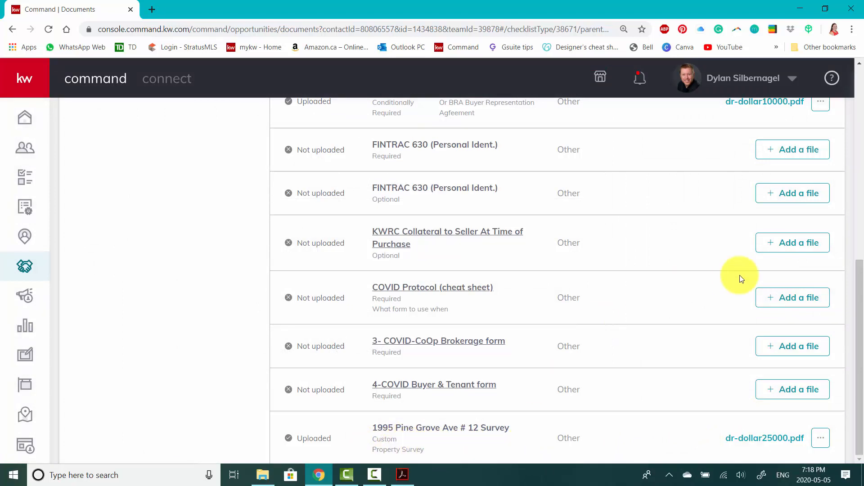
{"action": "scroll", "coordinate": [739, 276], "scroll_direction": "up", "scroll_amount": 5}
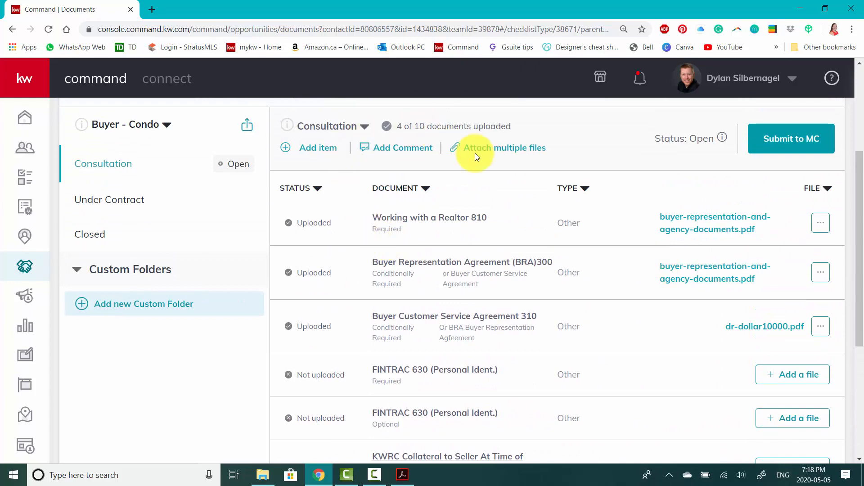
{"action": "scroll", "coordinate": [562, 236], "scroll_direction": "up", "scroll_amount": 4}
{"action": "scroll", "coordinate": [561, 240], "scroll_direction": "down", "scroll_amount": 2}
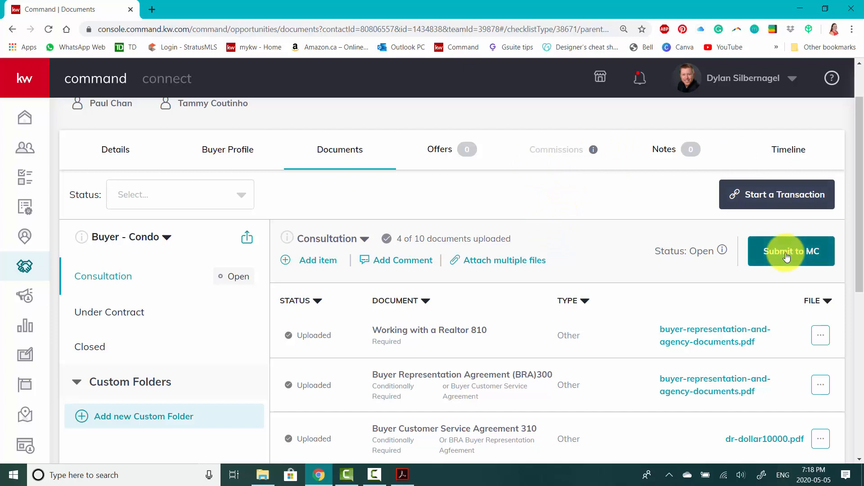
{"action": "scroll", "coordinate": [421, 342], "scroll_direction": "down", "scroll_amount": 1}
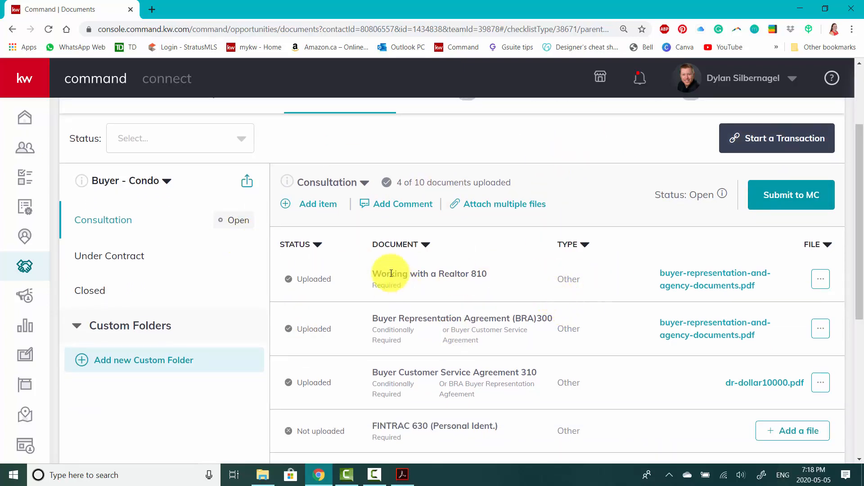
Look over the required and optional documents in the Under Contract checklist of the Buyer - Condo folder
{"action": "left_click", "coordinate": [108, 264]}
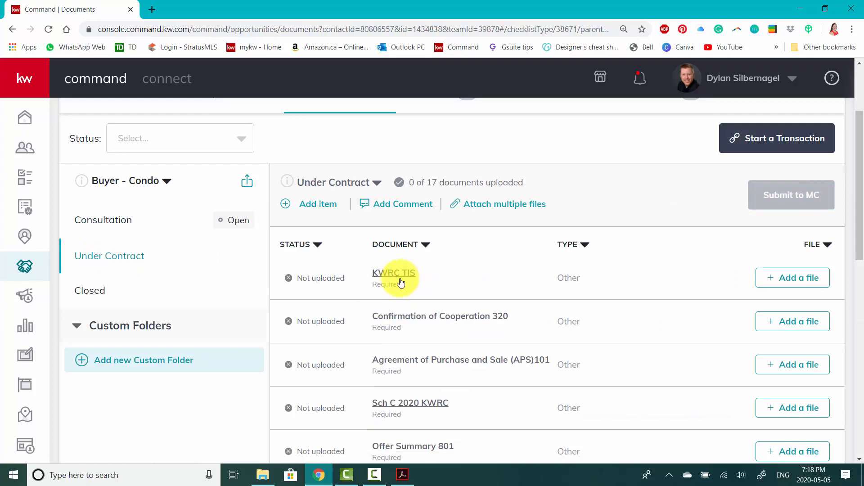
{"action": "scroll", "coordinate": [407, 279], "scroll_direction": "down", "scroll_amount": 1}
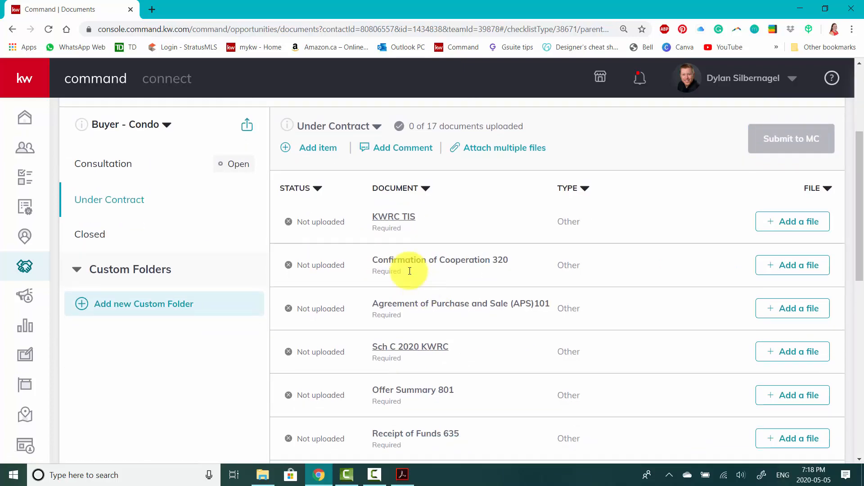
{"action": "scroll", "coordinate": [428, 220], "scroll_direction": "down", "scroll_amount": 1}
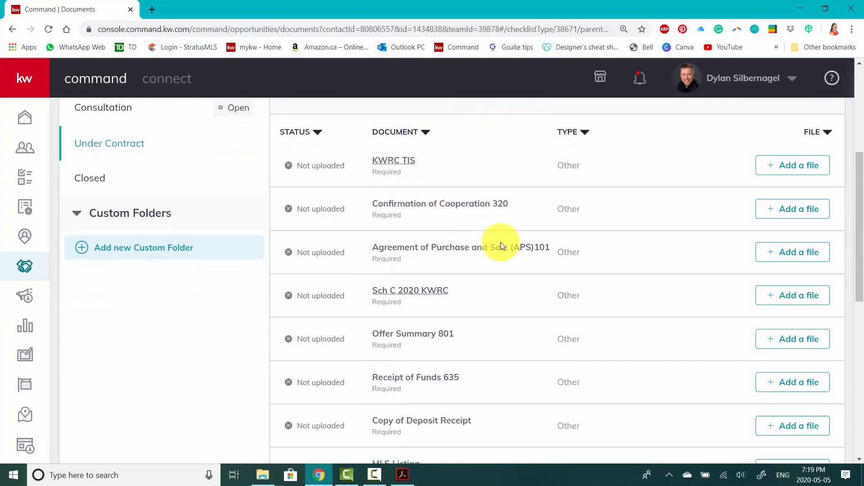
{"action": "scroll", "coordinate": [505, 290], "scroll_direction": "down", "scroll_amount": 4}
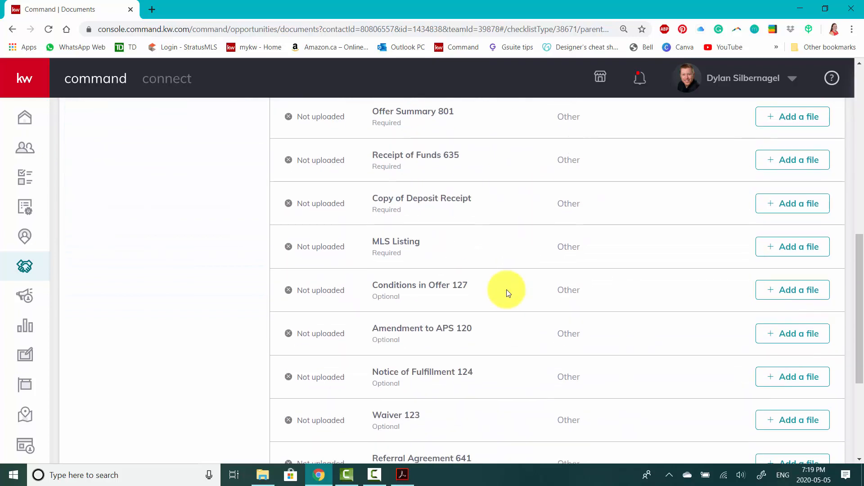
{"action": "scroll", "coordinate": [506, 293], "scroll_direction": "down", "scroll_amount": 1}
{"action": "scroll", "coordinate": [506, 293], "scroll_direction": "up", "scroll_amount": 6}
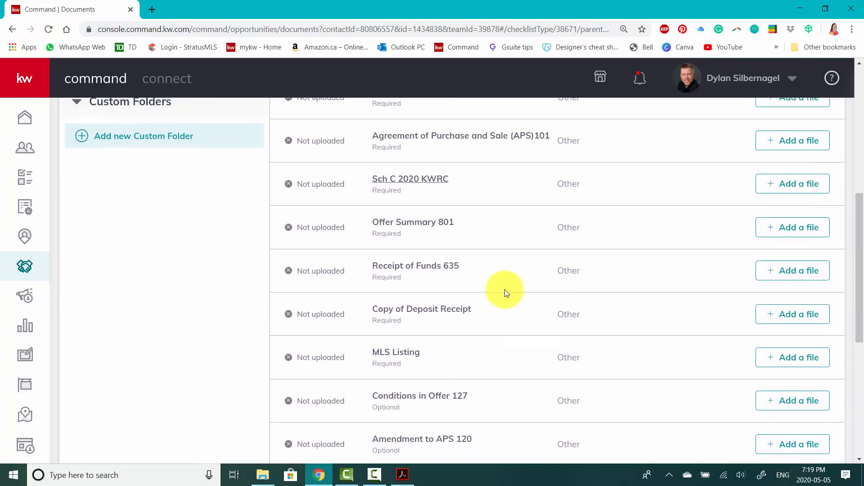
{"action": "scroll", "coordinate": [505, 290], "scroll_direction": "up", "scroll_amount": 1}
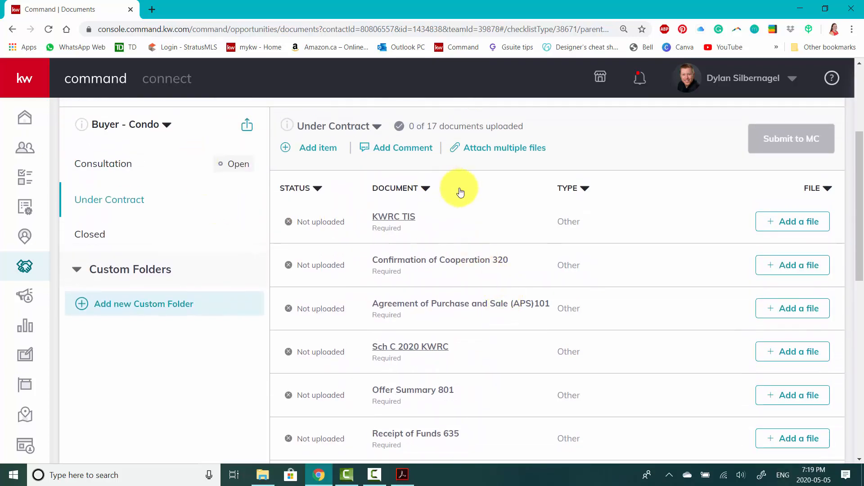
{"action": "scroll", "coordinate": [754, 235], "scroll_direction": "up", "scroll_amount": 2}
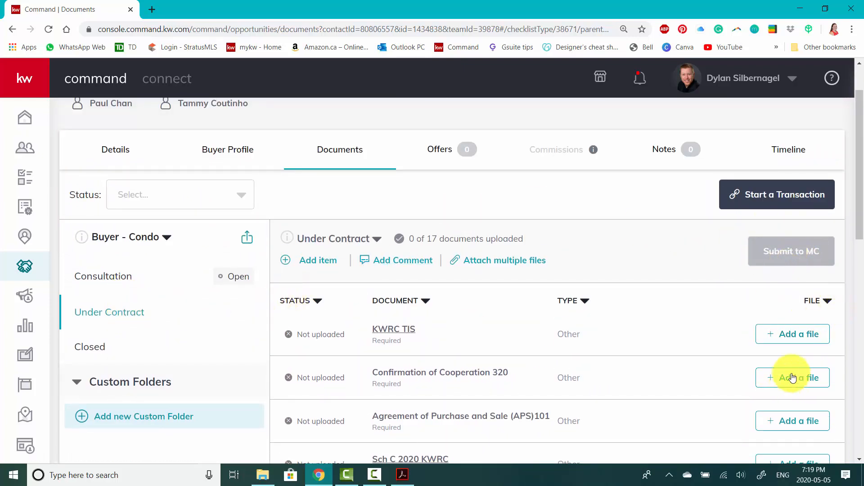
Return to the Consultation checklist and submit it to the MC for review
{"action": "left_click", "coordinate": [112, 276]}
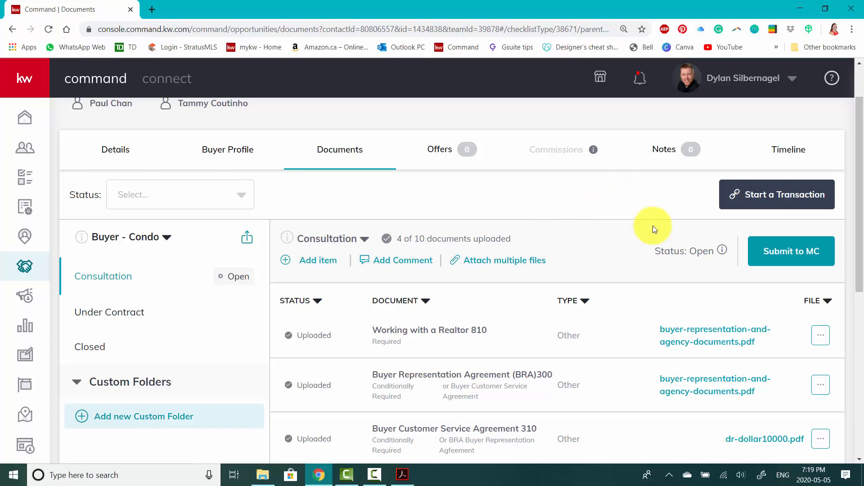
{"action": "left_click", "coordinate": [788, 253]}
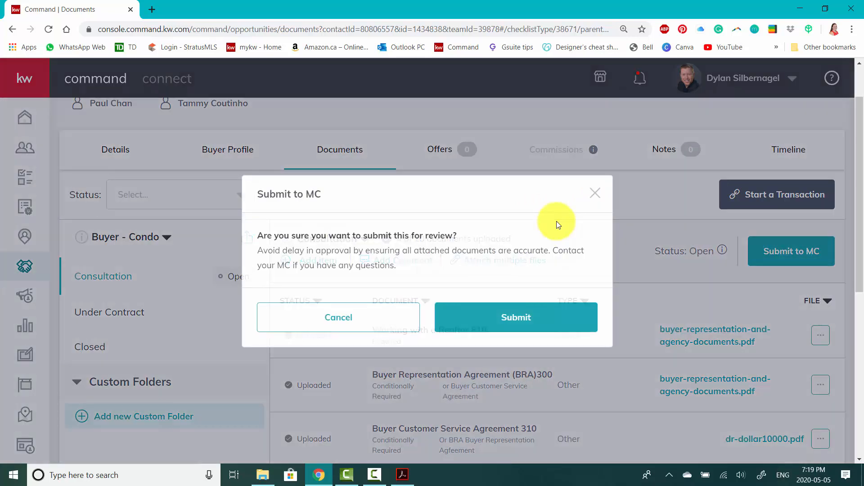
{"action": "left_click", "coordinate": [550, 317]}
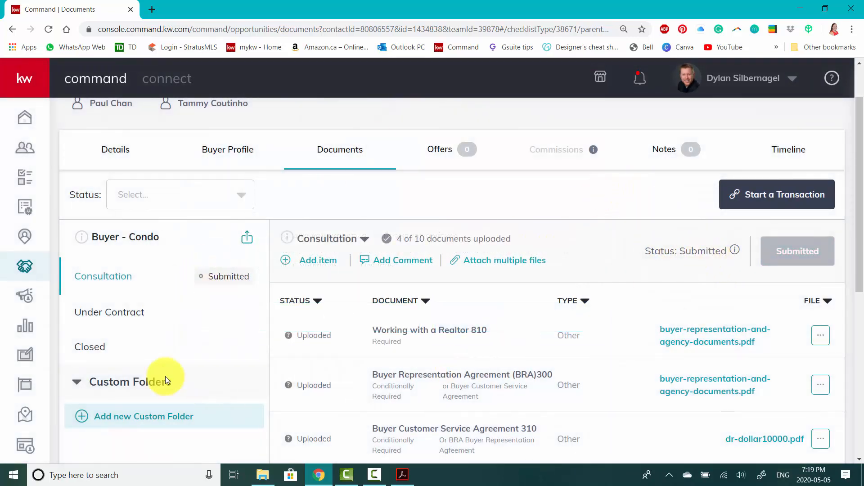
Examine the Consultation checklist's submission status and the status of each of its documents
{"action": "scroll", "coordinate": [600, 324], "scroll_direction": "down", "scroll_amount": 1}
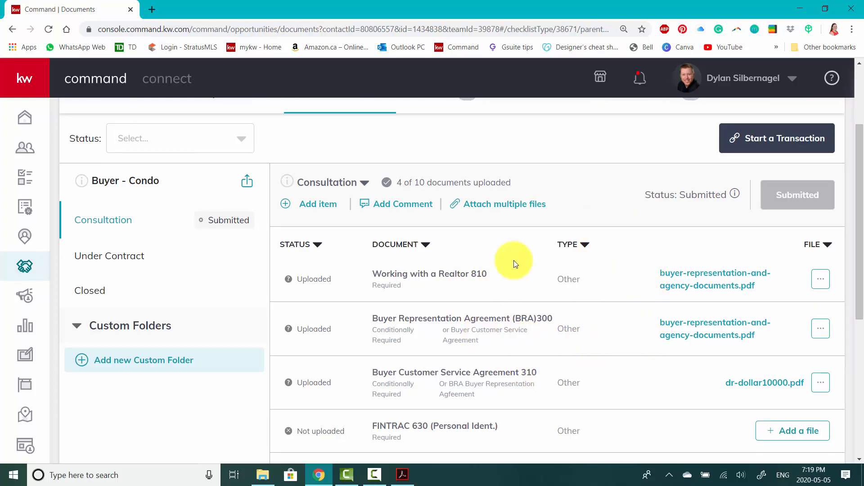
{"action": "scroll", "coordinate": [656, 302], "scroll_direction": "up", "scroll_amount": 1}
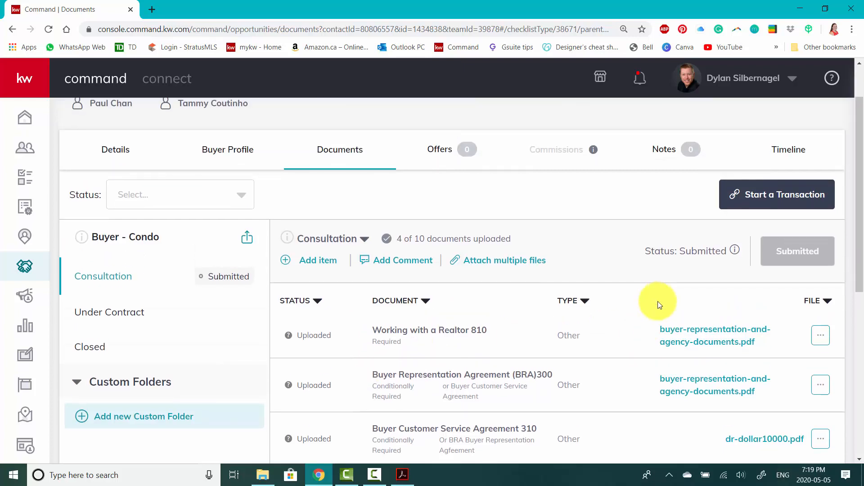
{"action": "scroll", "coordinate": [658, 301], "scroll_direction": "up", "scroll_amount": 1}
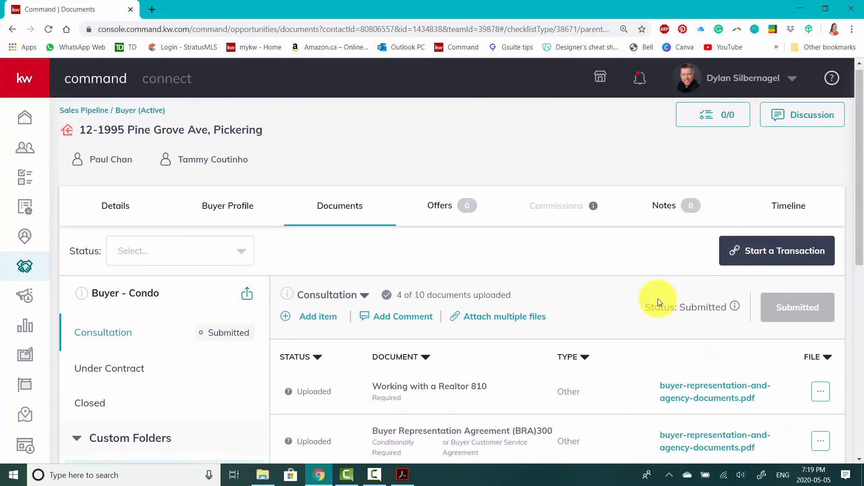
{"action": "scroll", "coordinate": [657, 299], "scroll_direction": "down", "scroll_amount": 1}
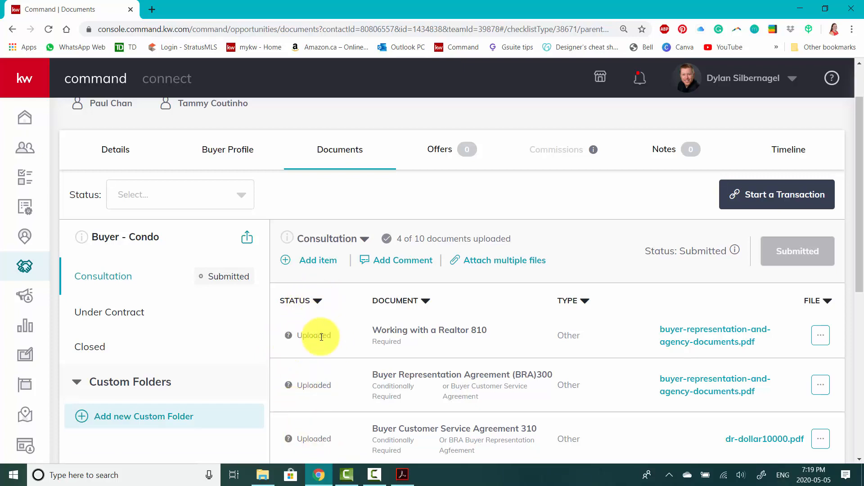
{"action": "scroll", "coordinate": [306, 336], "scroll_direction": "up", "scroll_amount": 1}
{"action": "scroll", "coordinate": [301, 389], "scroll_direction": "down", "scroll_amount": 2}
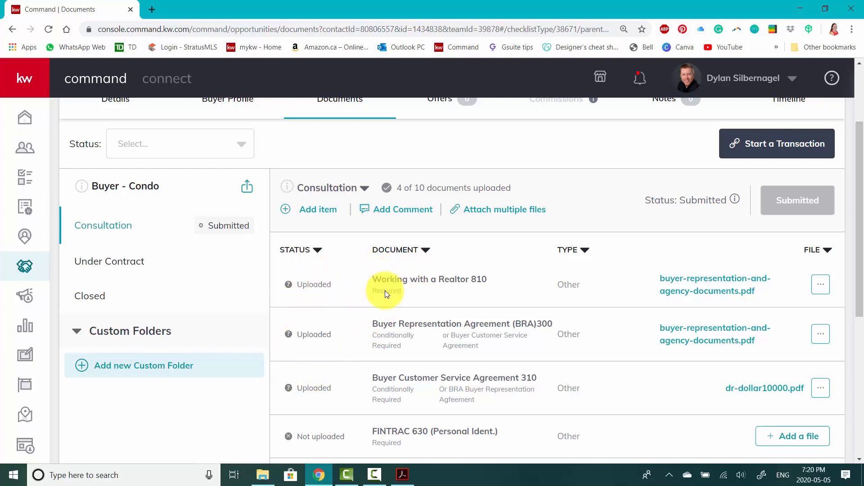
{"action": "scroll", "coordinate": [457, 316], "scroll_direction": "up", "scroll_amount": 1}
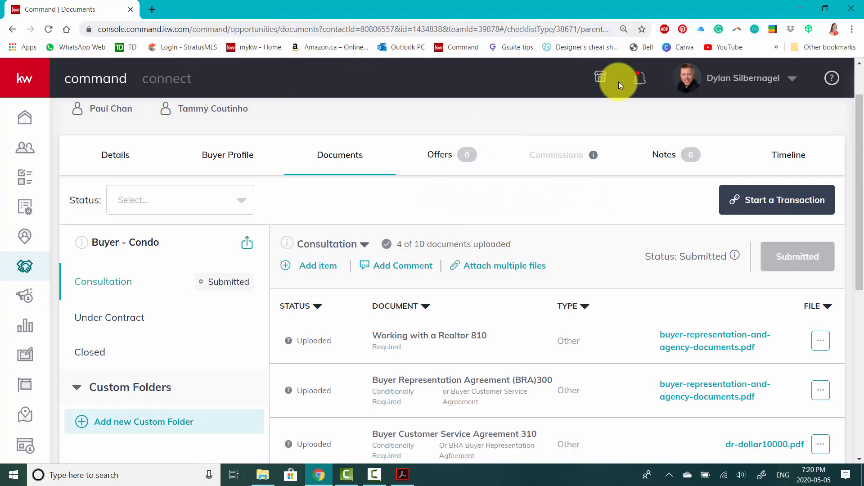
Check the account's notifications for compliance requests that have been returned, and close the list
{"action": "left_click", "coordinate": [637, 77]}
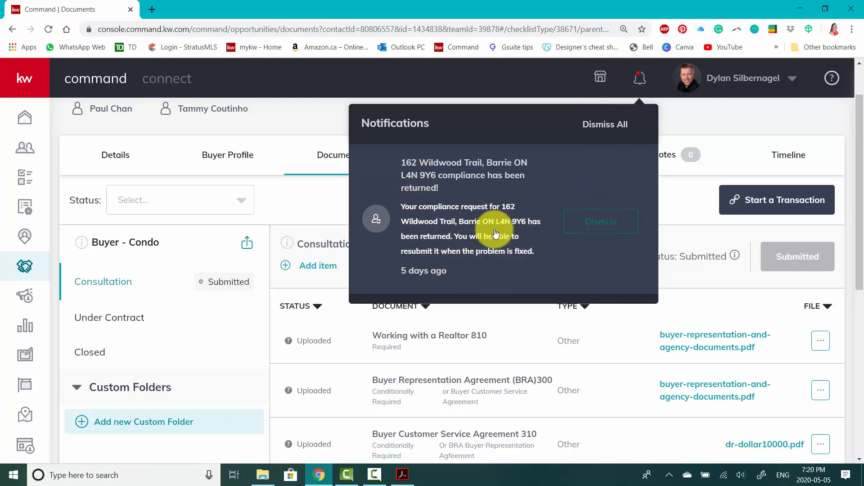
{"action": "left_click", "coordinate": [657, 82]}
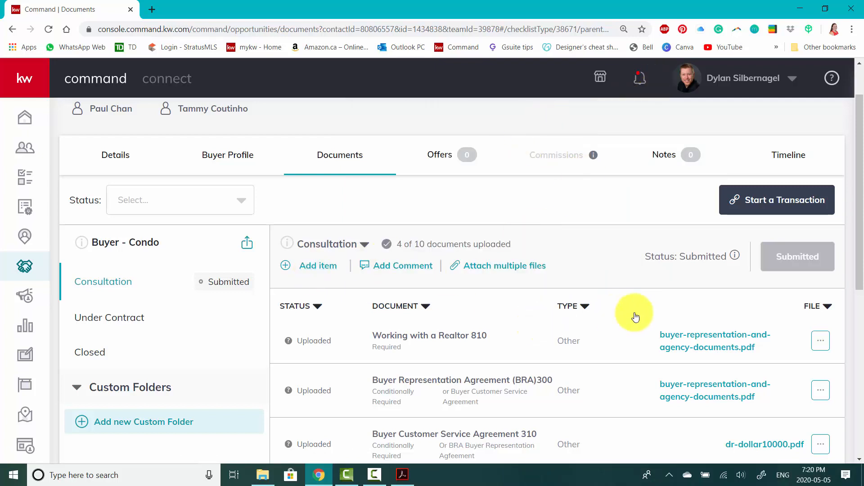
Review the submitted Consultation checklist again, comparing its uploaded documents with the required and optional ones not yet uploaded
{"action": "scroll", "coordinate": [608, 309], "scroll_direction": "down", "scroll_amount": 1}
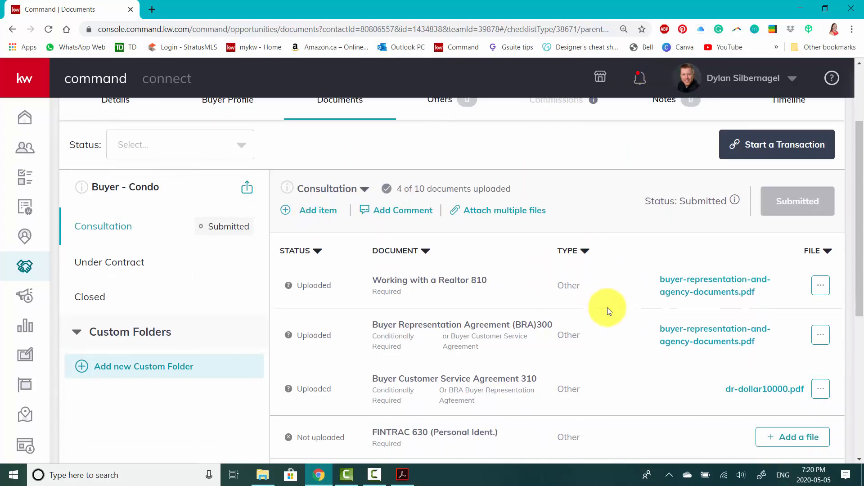
{"action": "scroll", "coordinate": [608, 311], "scroll_direction": "up", "scroll_amount": 1}
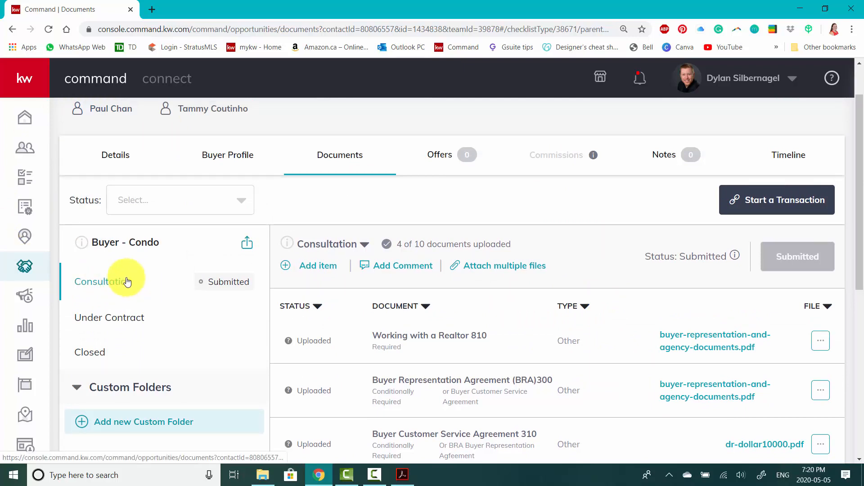
{"action": "scroll", "coordinate": [347, 324], "scroll_direction": "down", "scroll_amount": 1}
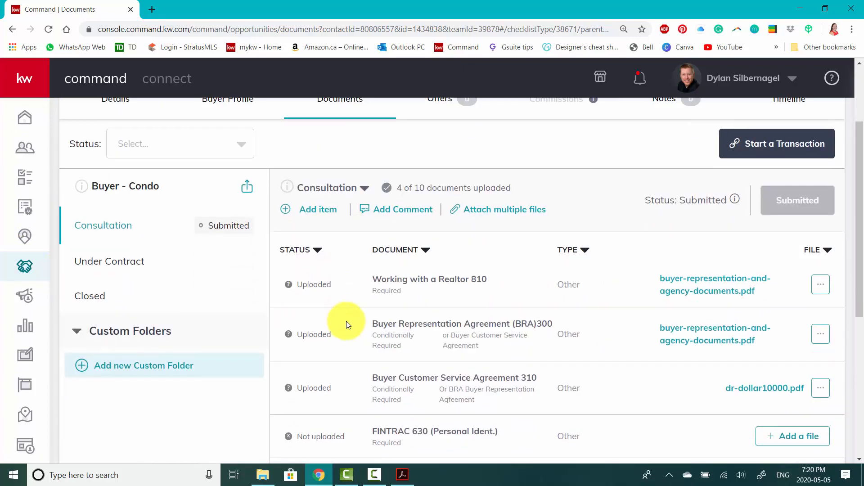
{"action": "scroll", "coordinate": [347, 324], "scroll_direction": "down", "scroll_amount": 2}
{"action": "scroll", "coordinate": [346, 322], "scroll_direction": "down", "scroll_amount": 2}
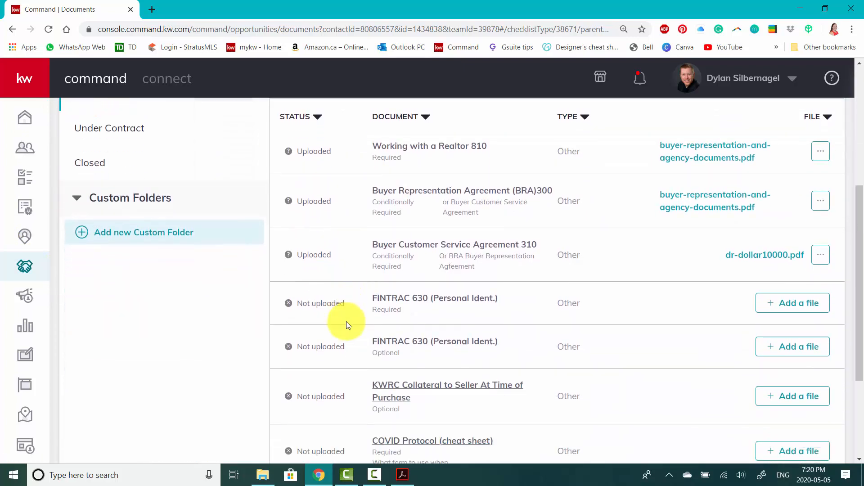
{"action": "scroll", "coordinate": [333, 319], "scroll_direction": "up", "scroll_amount": 2}
{"action": "scroll", "coordinate": [327, 314], "scroll_direction": "up", "scroll_amount": 5}
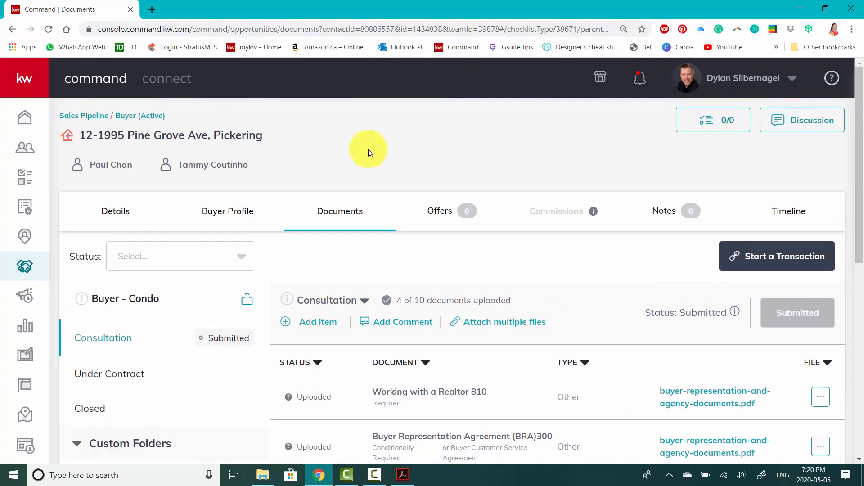
{"action": "scroll", "coordinate": [396, 154], "scroll_direction": "down", "scroll_amount": 1}
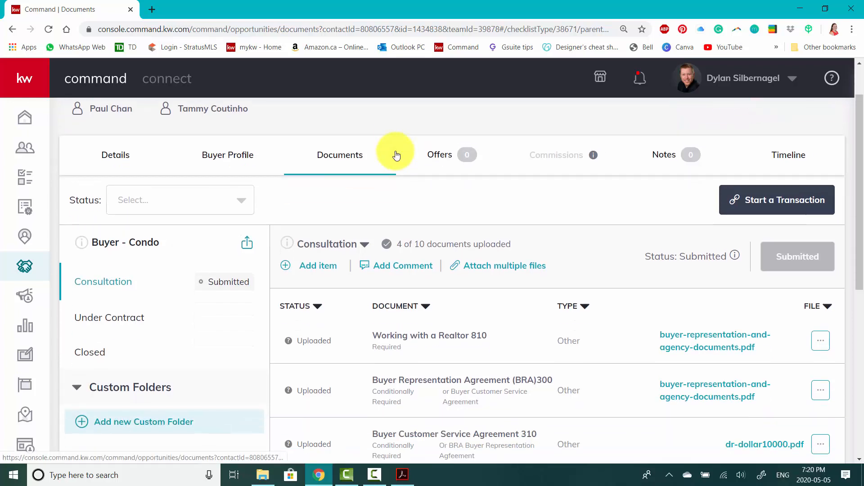